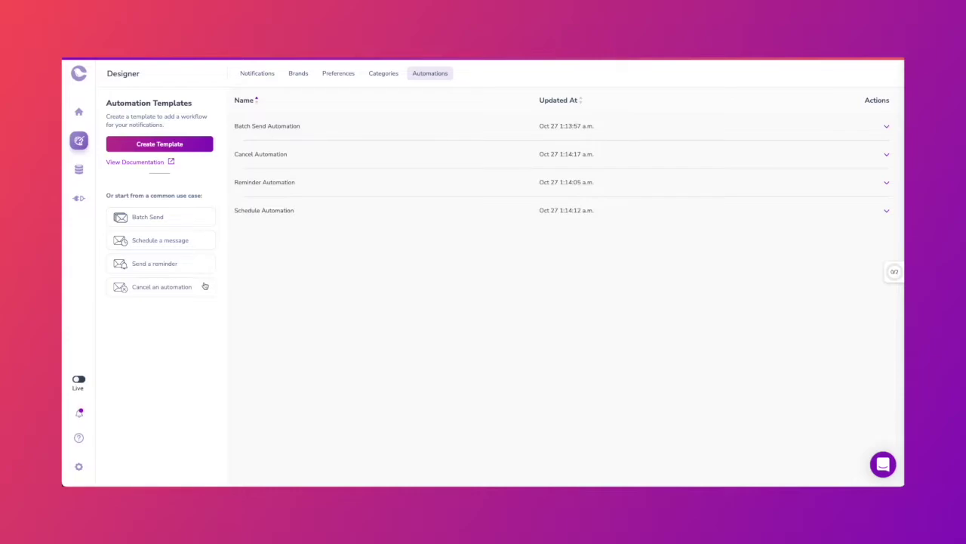
Step: Start a new automation template, which opens as the 'New Automation Sequence' draft
{"action": "left_click", "coordinate": [197, 145]}
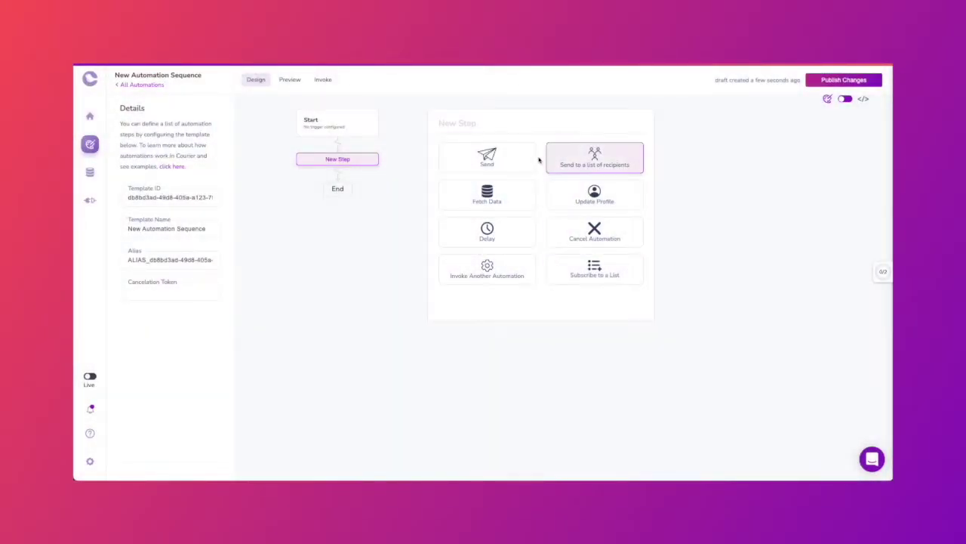
Step: Make the draft automation's first new step a Send step
{"action": "left_click", "coordinate": [483, 156]}
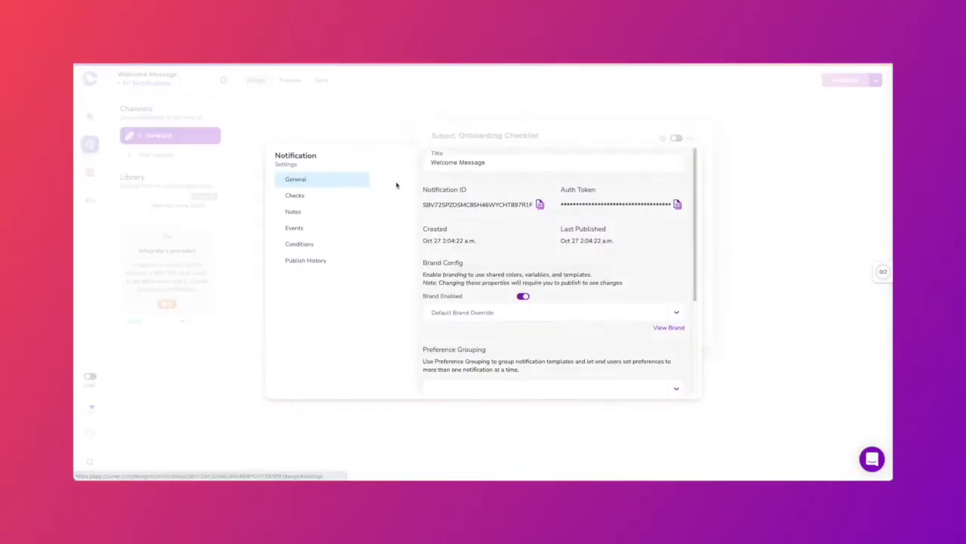
Step: Fill the first Send step with the Welcome Message notification ID and the recipient's ID from Data > Recipients
{"action": "left_click", "coordinate": [538, 206]}
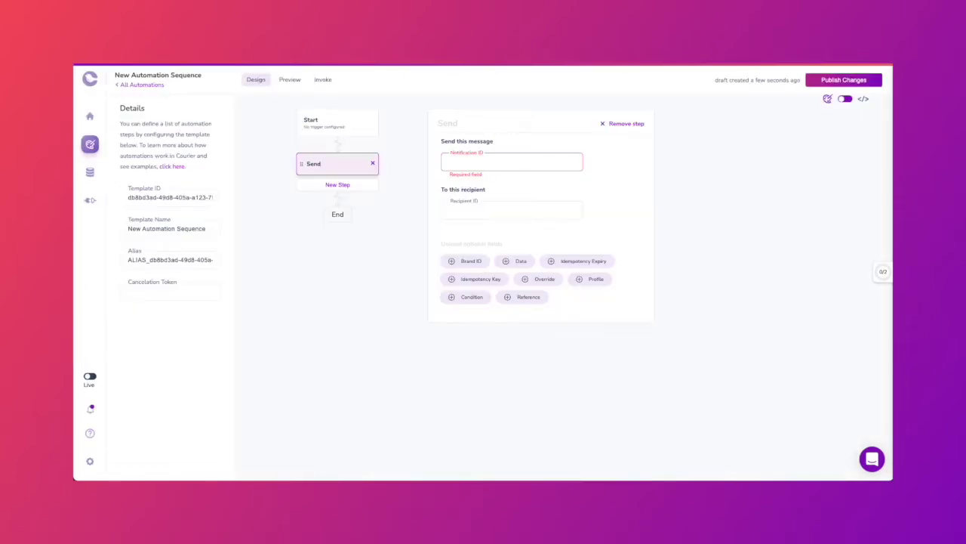
{"action": "key", "text": "ctrl+v"}
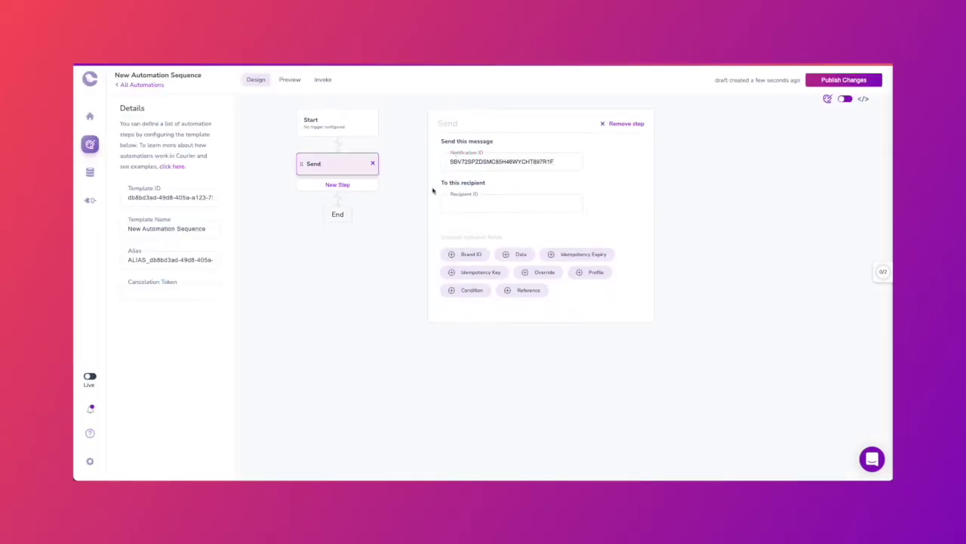
{"action": "left_click", "coordinate": [91, 173]}
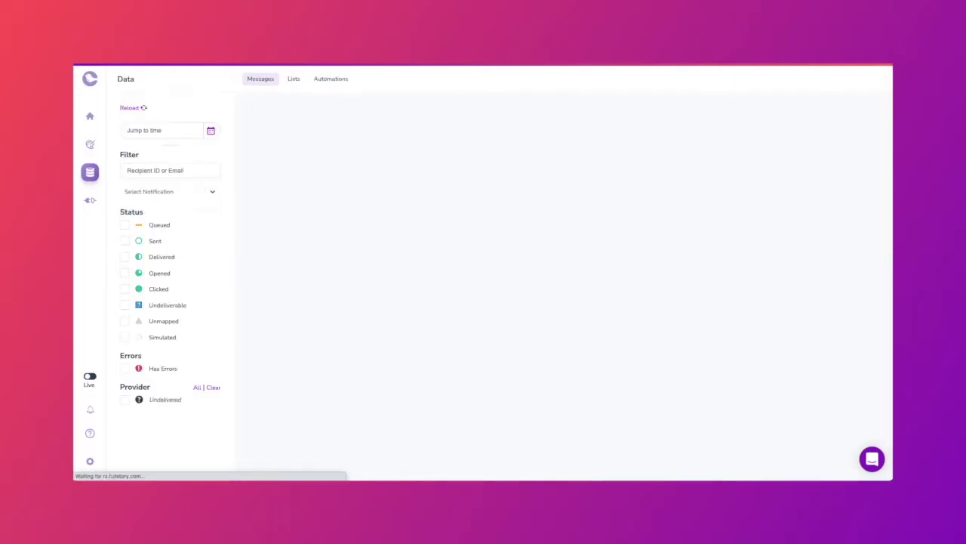
{"action": "left_click", "coordinate": [305, 80]}
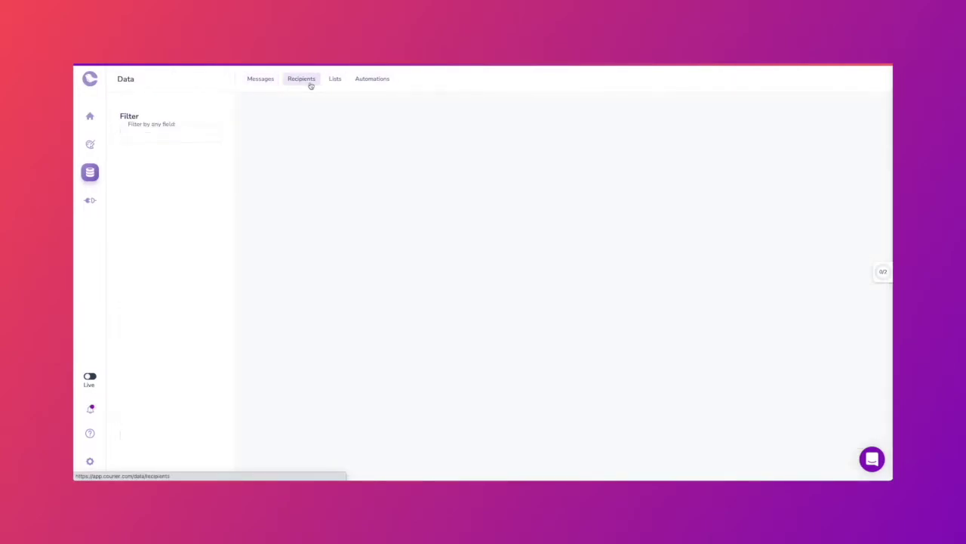
{"action": "left_click", "coordinate": [296, 137]}
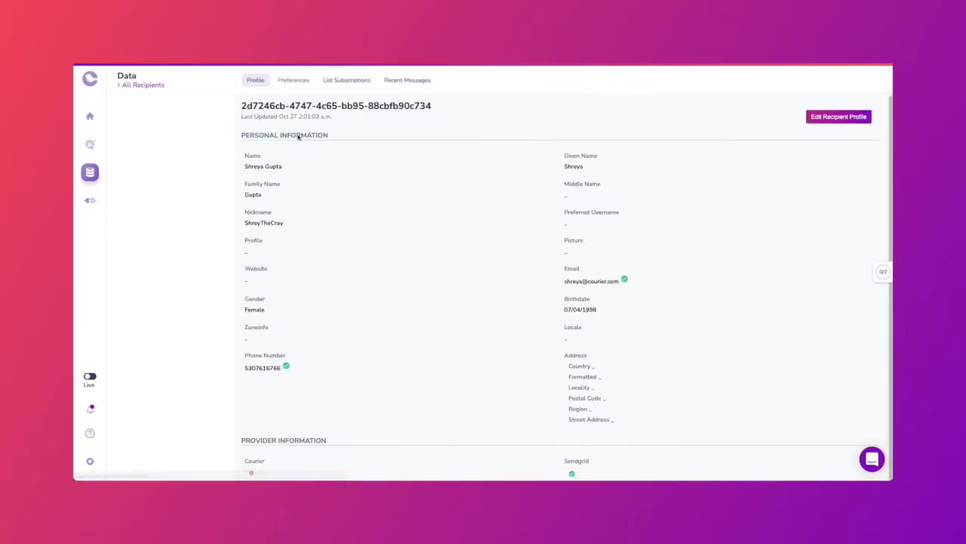
{"action": "triple_click", "coordinate": [286, 106]}
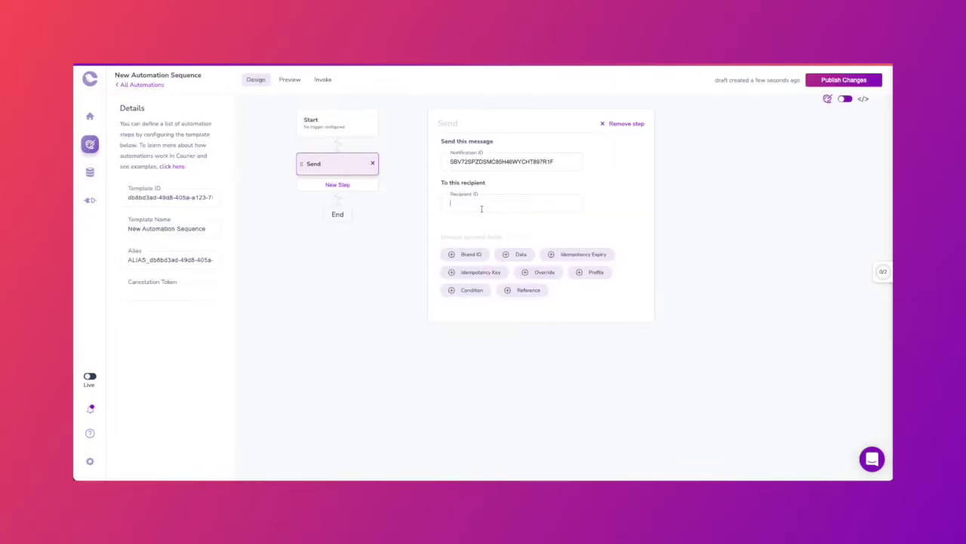
{"action": "key", "text": "ctrl+v"}
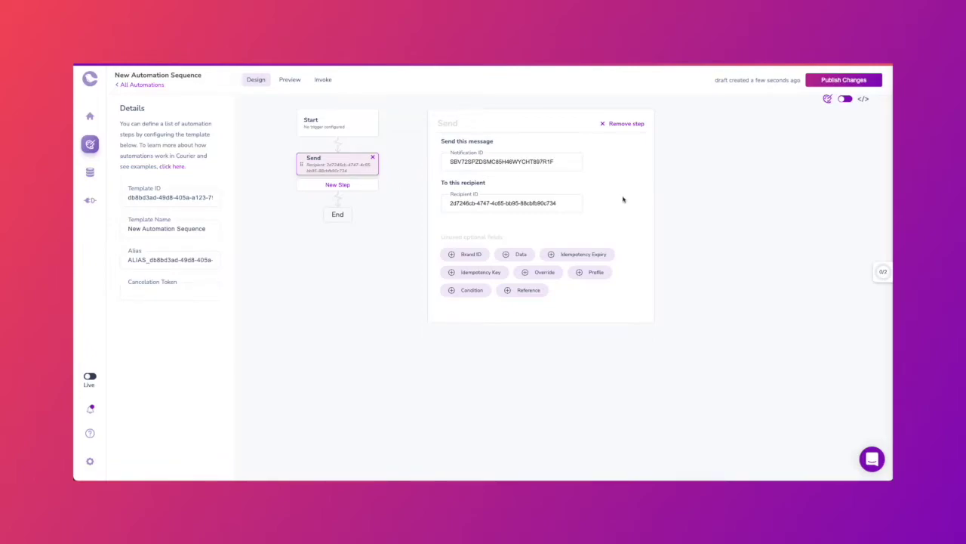
Step: Add a second Send step carrying the Onboarding Checklist notification's ID
{"action": "left_click", "coordinate": [359, 190]}
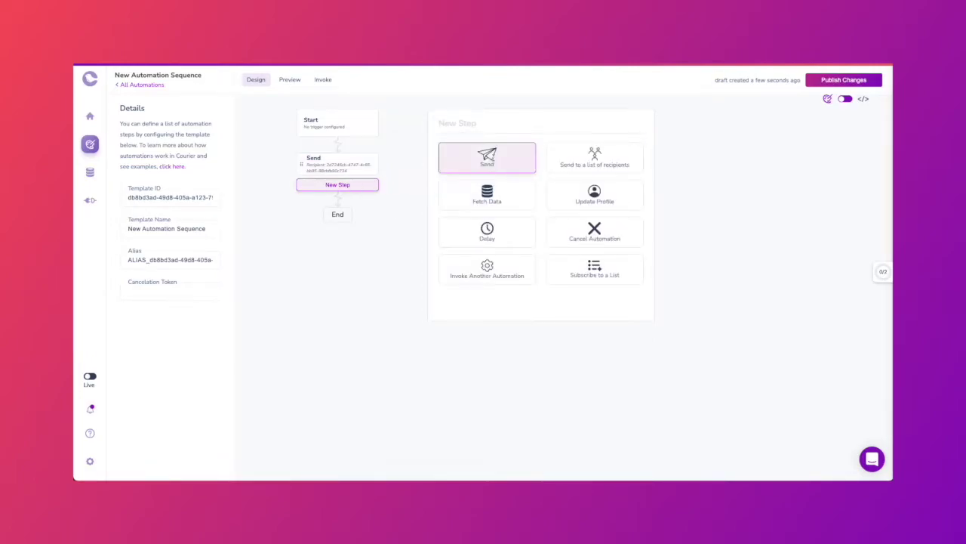
{"action": "left_click", "coordinate": [493, 159]}
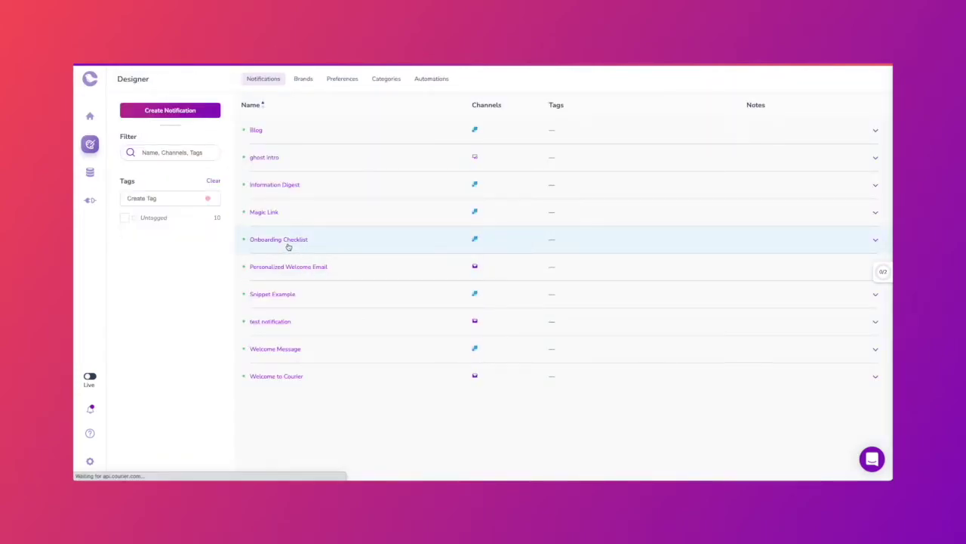
{"action": "left_click", "coordinate": [287, 246]}
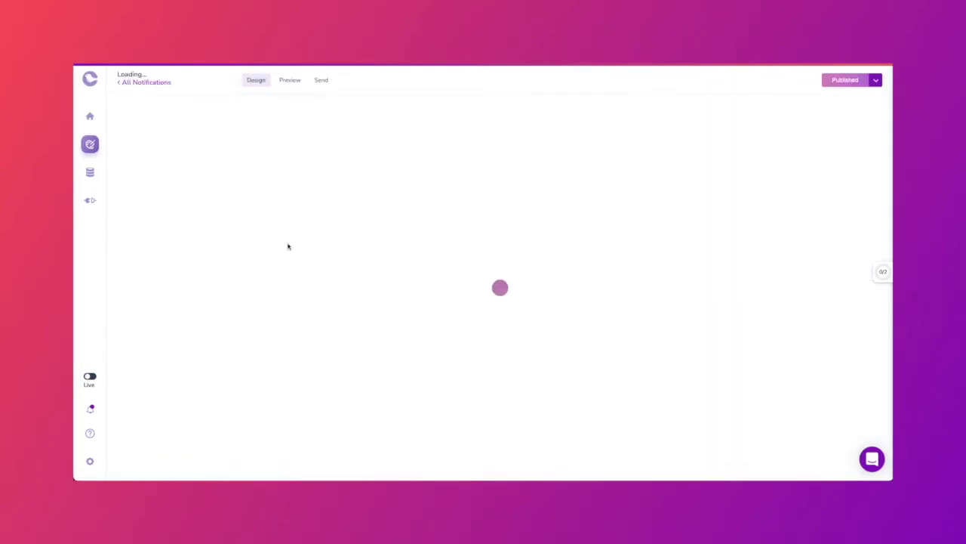
{"action": "left_click", "coordinate": [223, 79]}
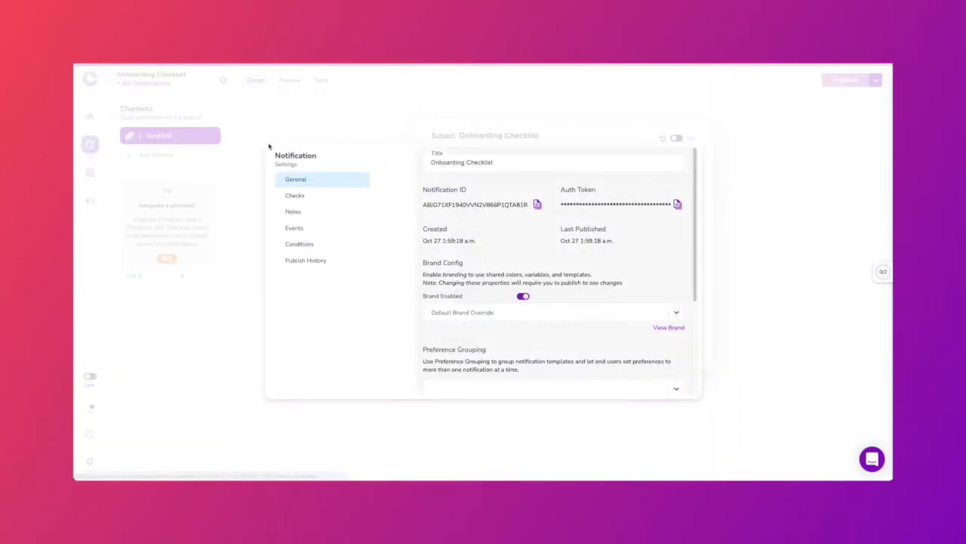
{"action": "left_click", "coordinate": [537, 204]}
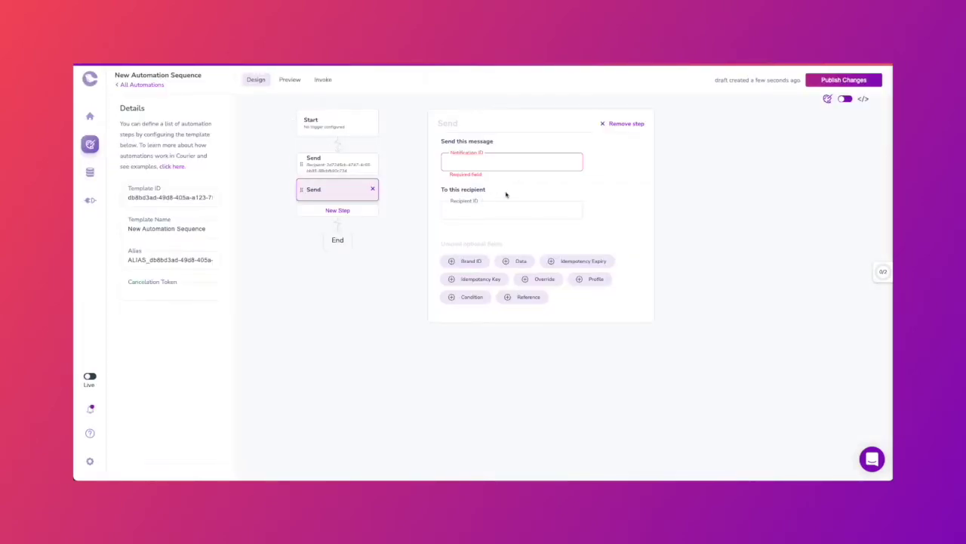
{"action": "key", "text": "ctrl+v"}
Step: Copy the first Send step's recipient ID into the second Send step
{"action": "left_click", "coordinate": [352, 160]}
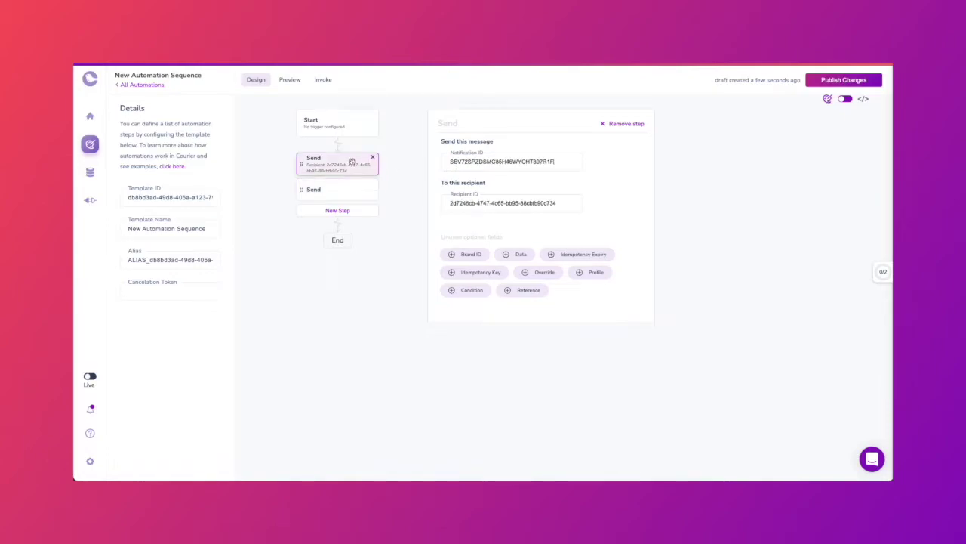
{"action": "triple_click", "coordinate": [513, 205]}
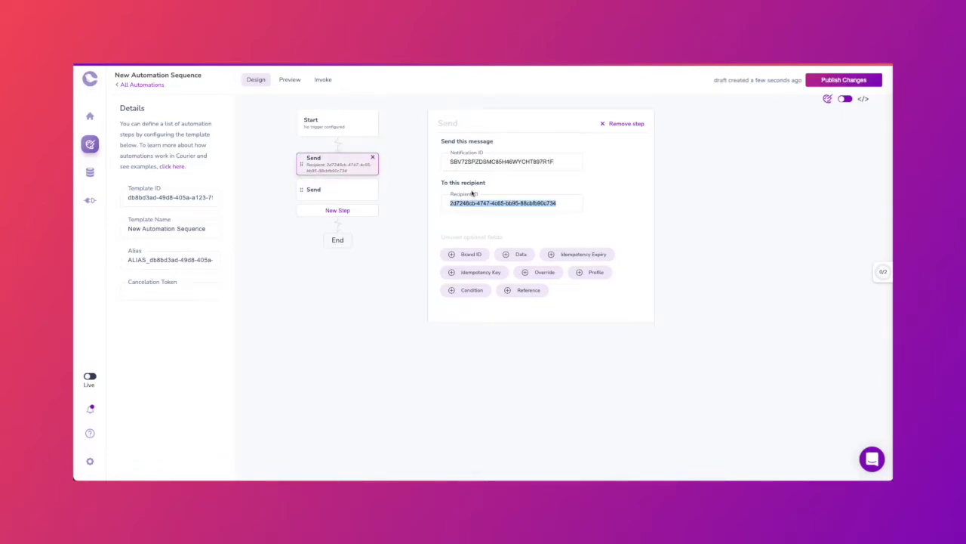
{"action": "left_click", "coordinate": [363, 188]}
{"action": "key", "text": "ctrl+v"}
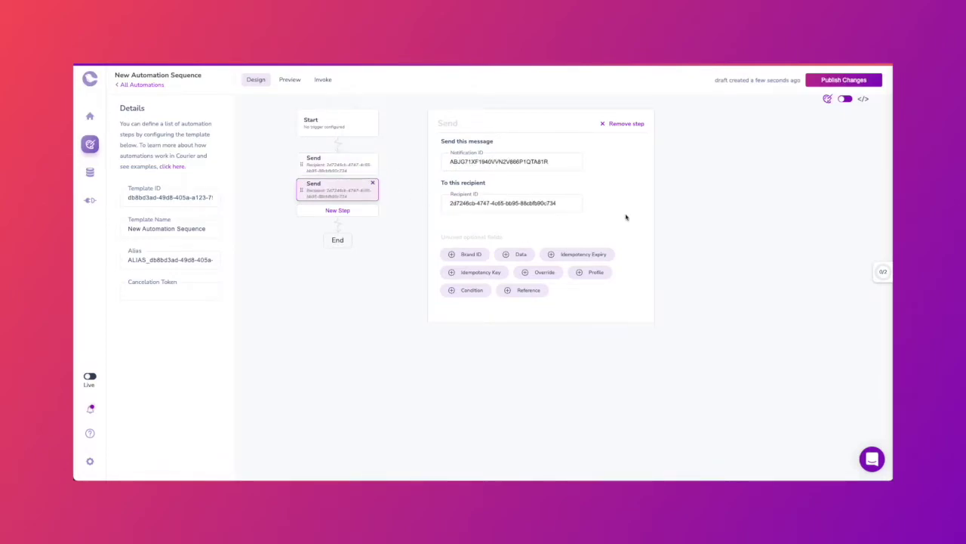
{"action": "left_click", "coordinate": [356, 212]}
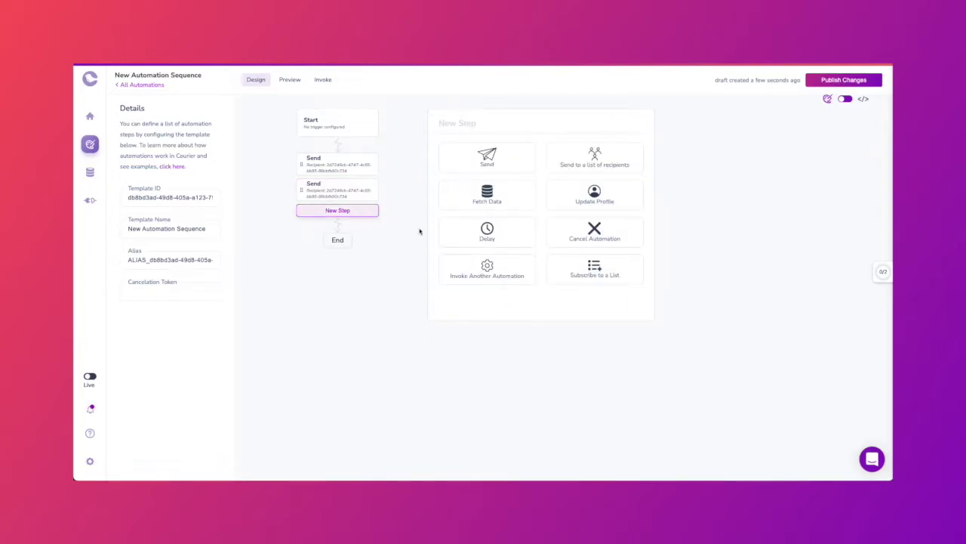
Step: Add a Delay step of 24 hours after the second Send
{"action": "left_click", "coordinate": [487, 232]}
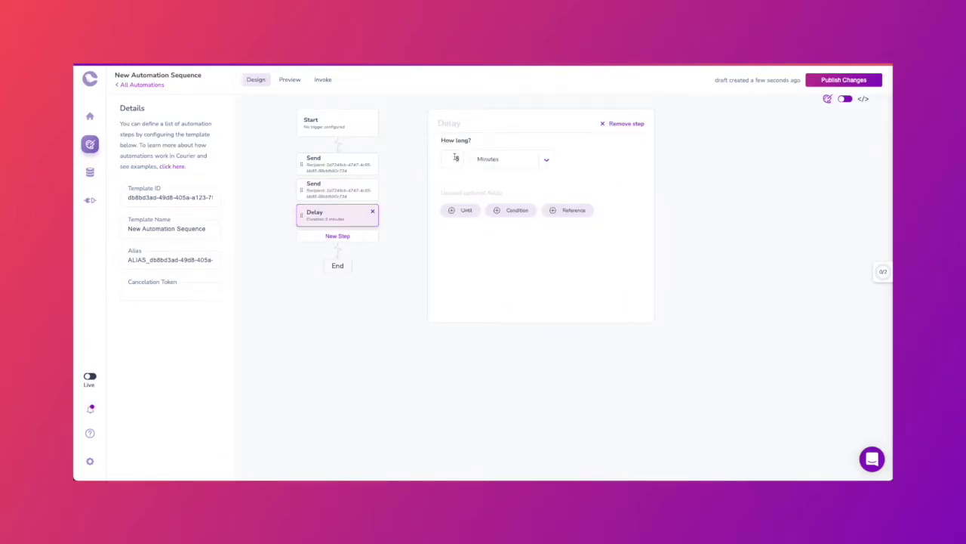
{"action": "type", "text": "24"}
{"action": "left_click", "coordinate": [508, 159]}
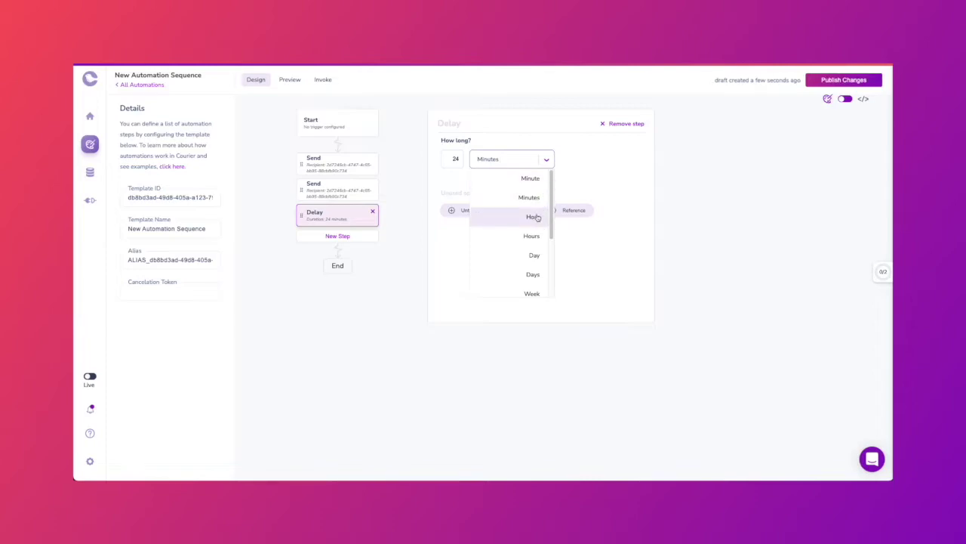
{"action": "left_click", "coordinate": [533, 236]}
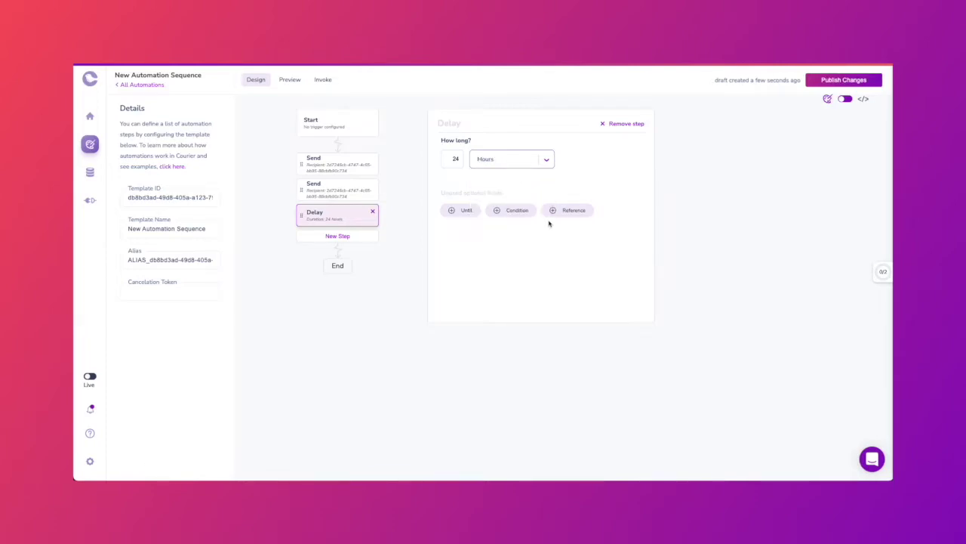
Step: Add a Send step after the delay using the second step's recipient ID
{"action": "left_click", "coordinate": [359, 238]}
{"action": "left_click", "coordinate": [487, 157]}
{"action": "left_click", "coordinate": [343, 189]}
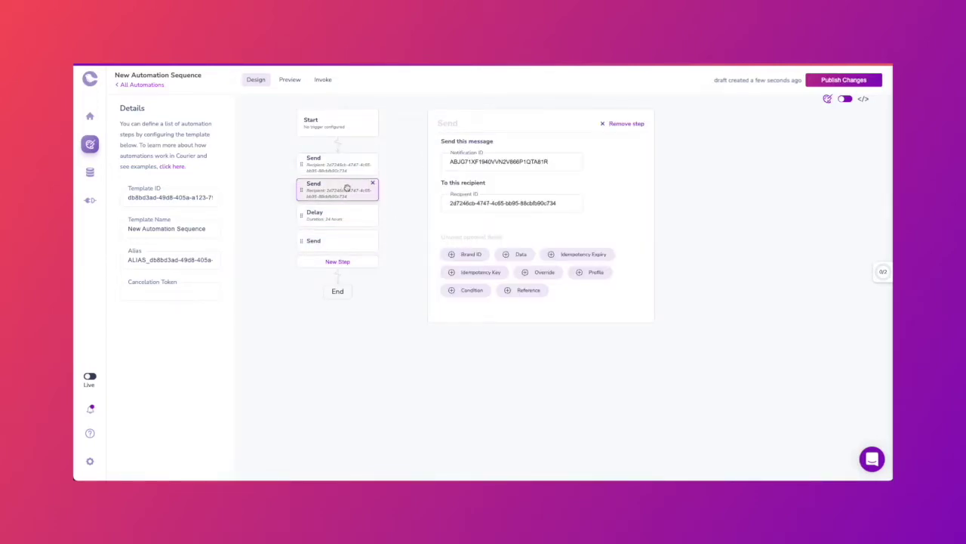
{"action": "left_click", "coordinate": [352, 240]}
{"action": "left_click", "coordinate": [340, 186]}
{"action": "triple_click", "coordinate": [495, 201]}
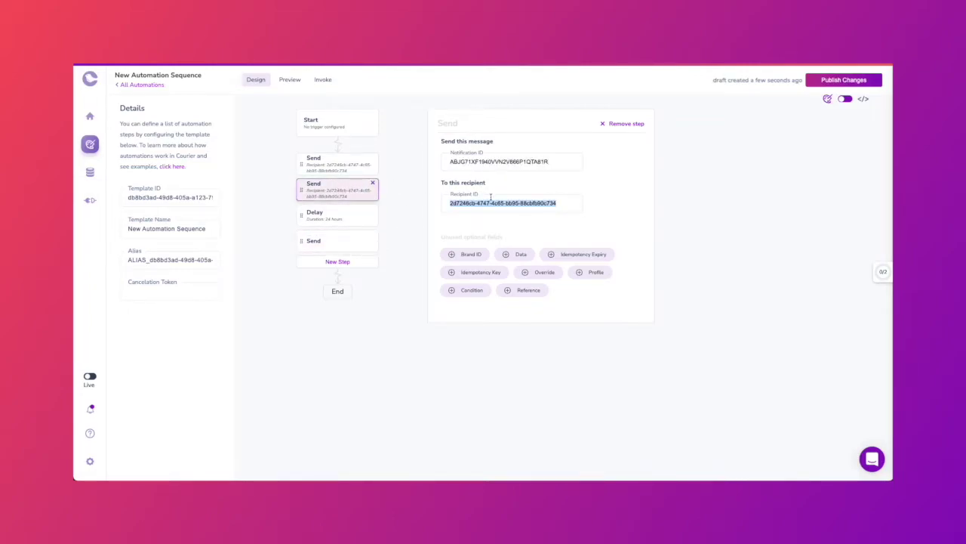
{"action": "left_click", "coordinate": [344, 241]}
{"action": "key", "text": "ctrl+v"}
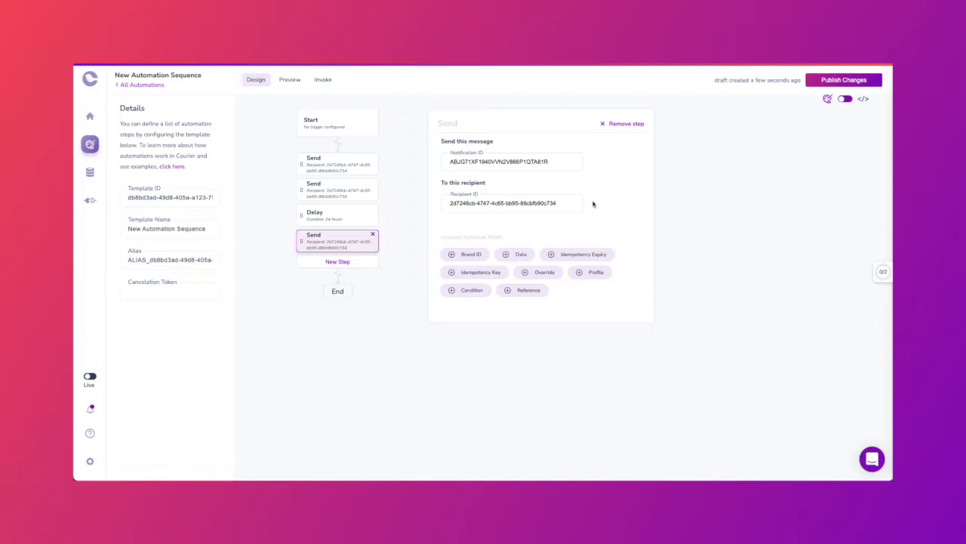
Step: Append a Delay step lasting one week
{"action": "left_click", "coordinate": [377, 264]}
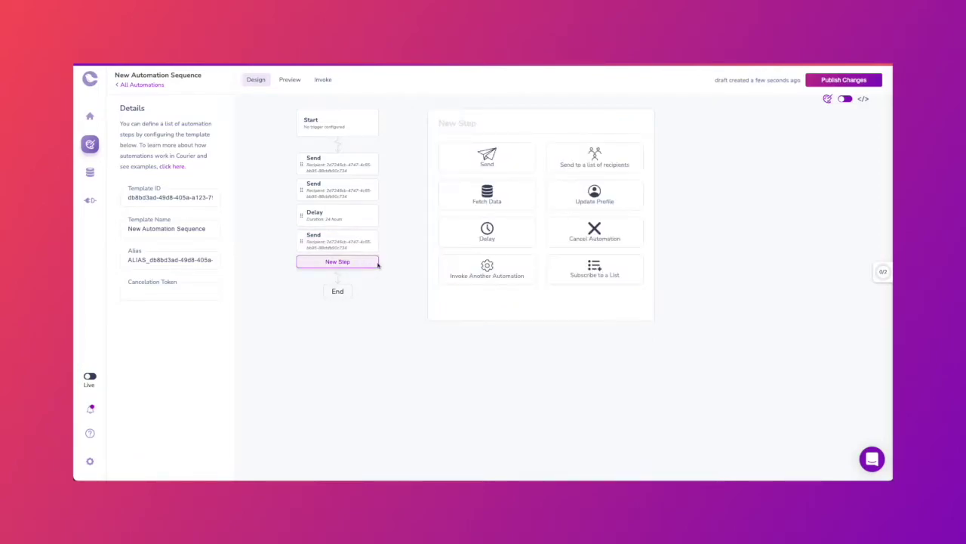
{"action": "left_click", "coordinate": [513, 190]}
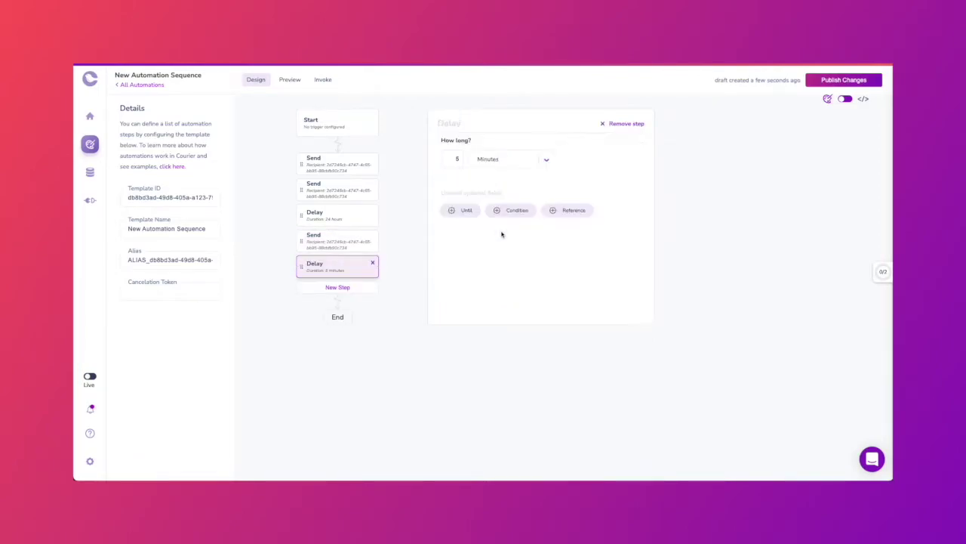
{"action": "left_click", "coordinate": [546, 159]}
{"action": "left_click", "coordinate": [535, 275]}
Step: Add a Send step after the delay with the Reminder notification's ID
{"action": "left_click", "coordinate": [367, 286]}
{"action": "left_click", "coordinate": [505, 160]}
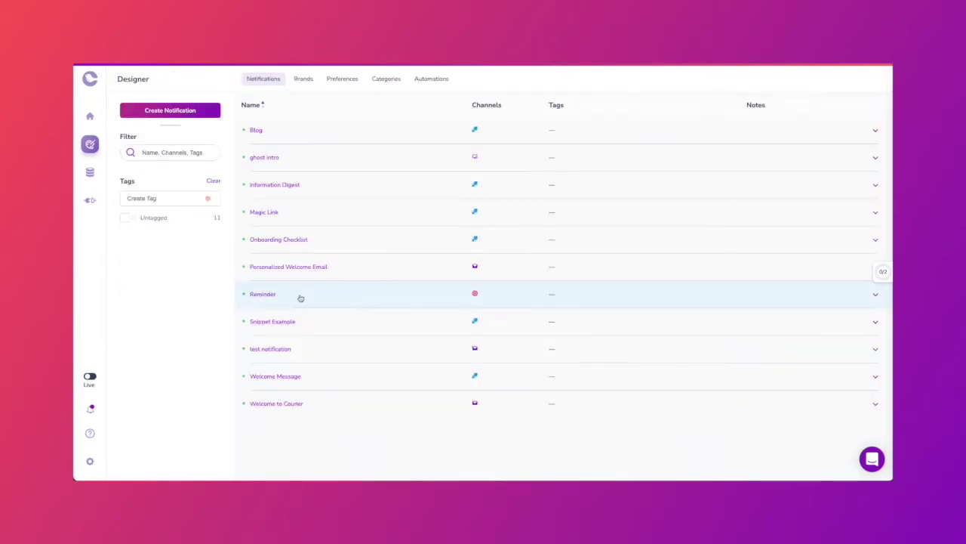
{"action": "left_click", "coordinate": [300, 298]}
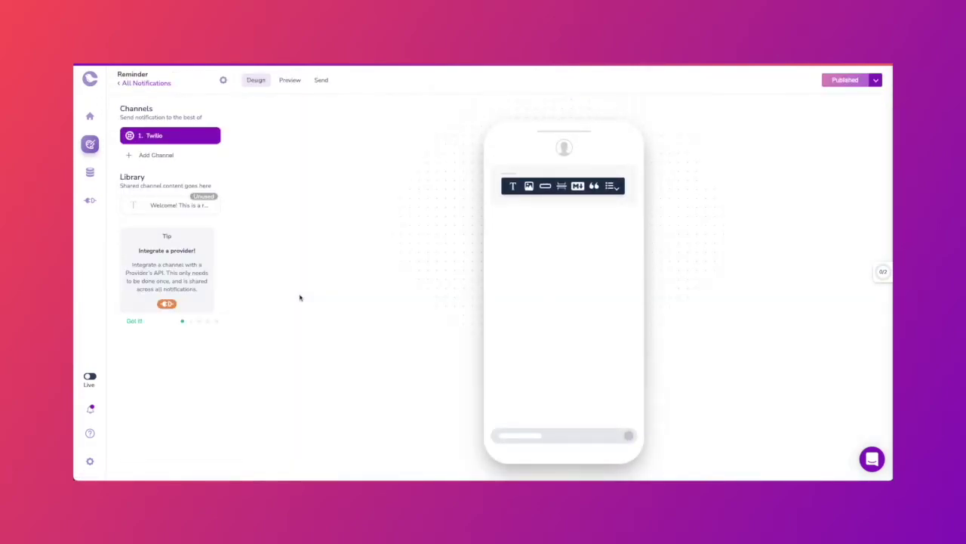
{"action": "left_click", "coordinate": [223, 79]}
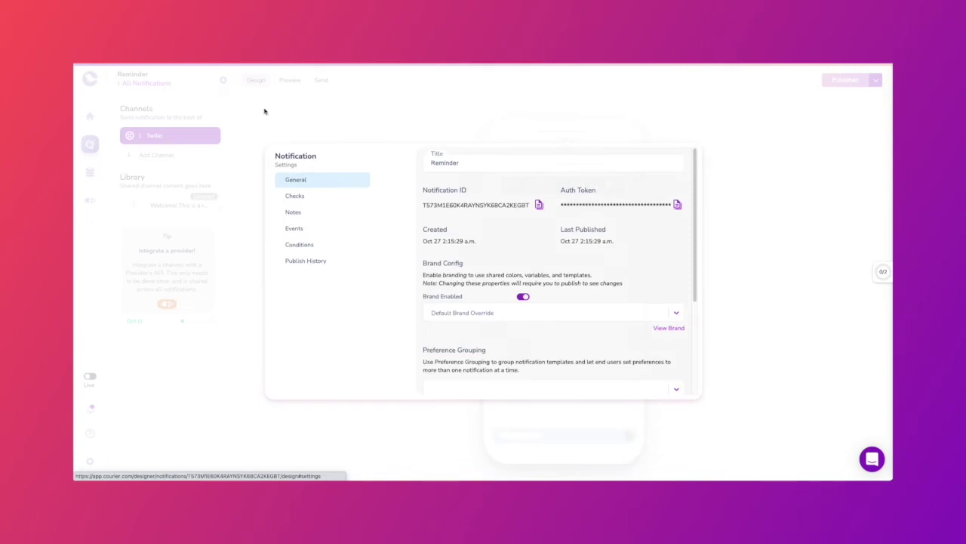
{"action": "left_click", "coordinate": [538, 205]}
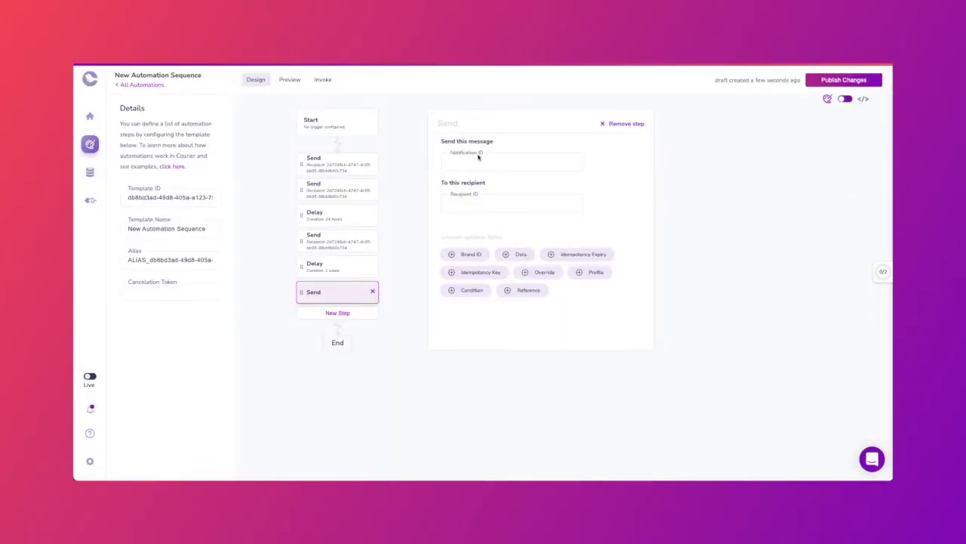
{"action": "key", "text": "ctrl+v"}
Step: Copy an earlier Send step's recipient ID into the final Reminder Send step
{"action": "left_click", "coordinate": [339, 237]}
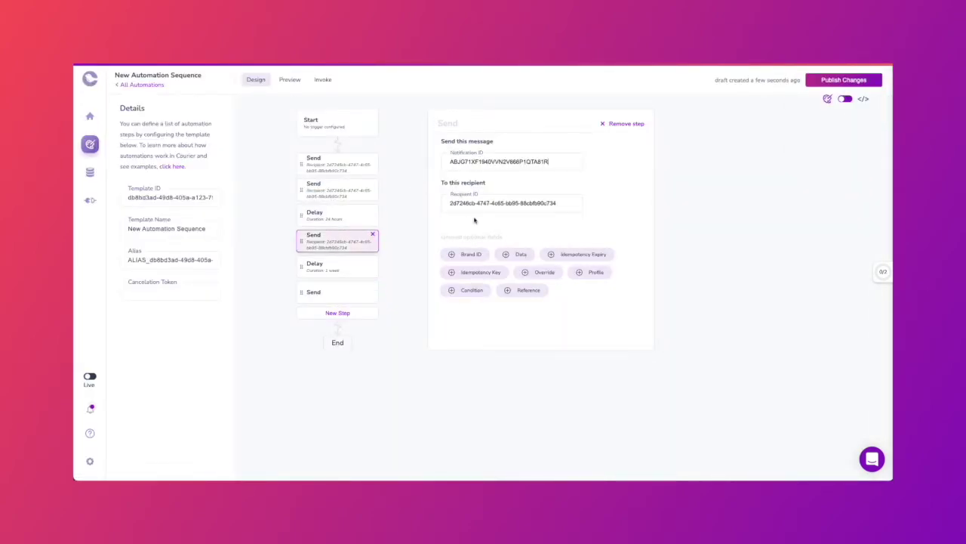
{"action": "triple_click", "coordinate": [491, 206]}
{"action": "key", "text": "ctrl+c"}
{"action": "left_click", "coordinate": [334, 295]}
{"action": "key", "text": "ctrl+v"}
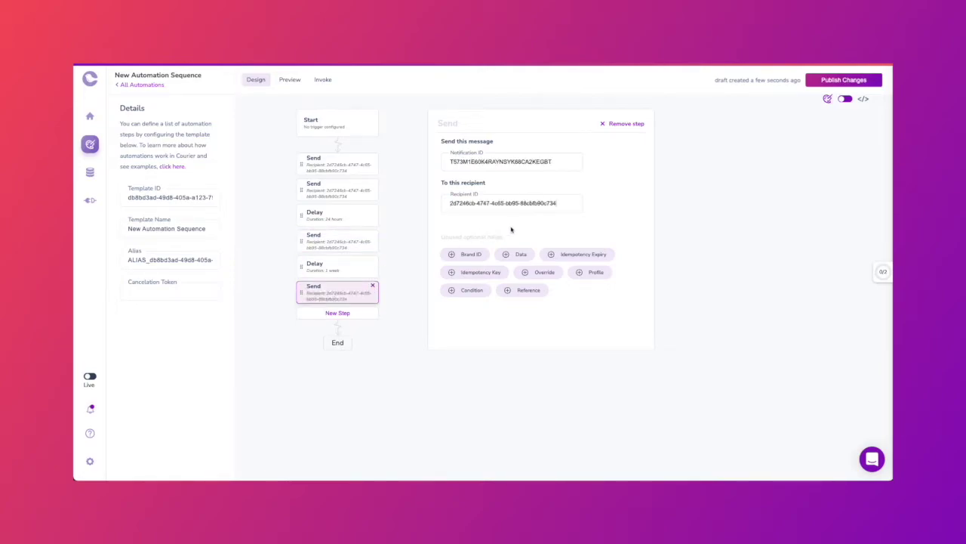
Step: Publish the automation, add then delete a Cancel Automation step, and open Preview
{"action": "left_click", "coordinate": [844, 80]}
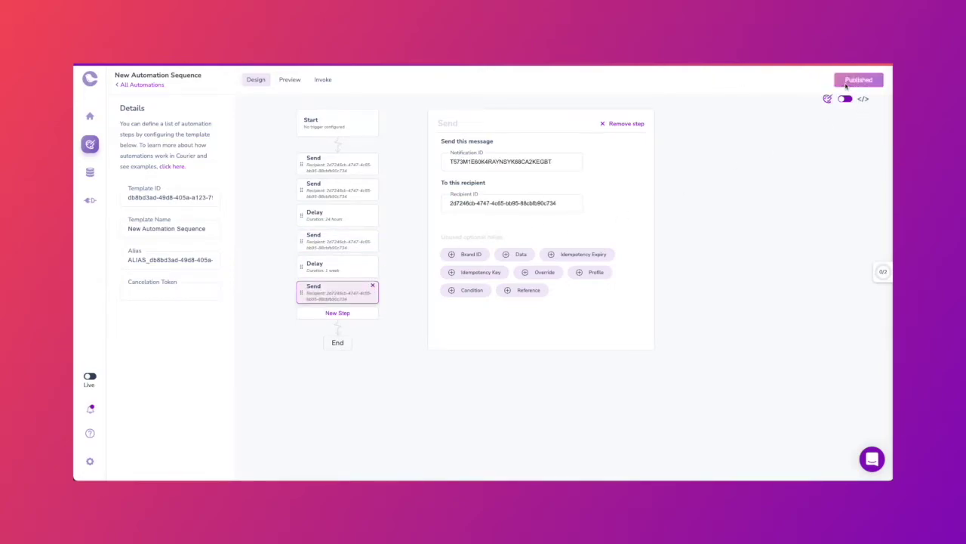
{"action": "left_click", "coordinate": [346, 314]}
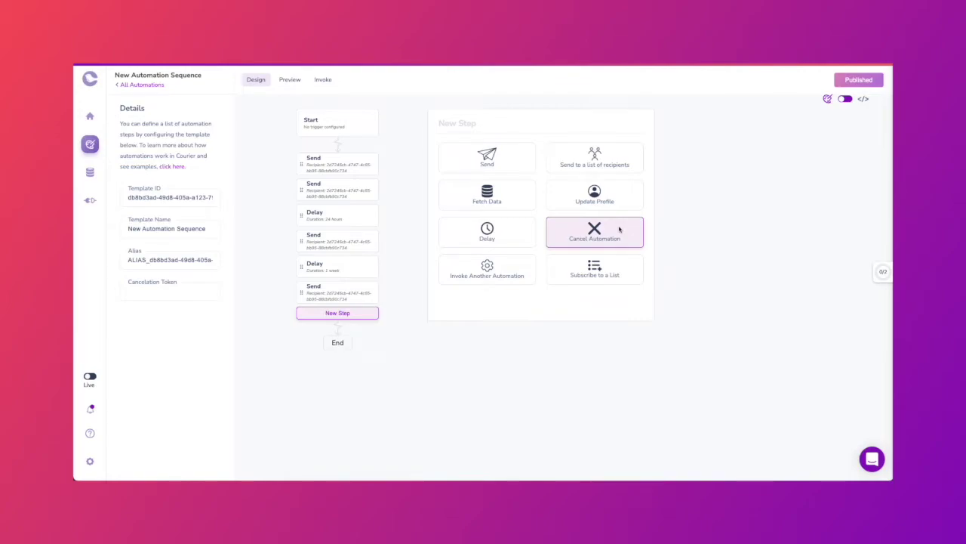
{"action": "left_click", "coordinate": [619, 229]}
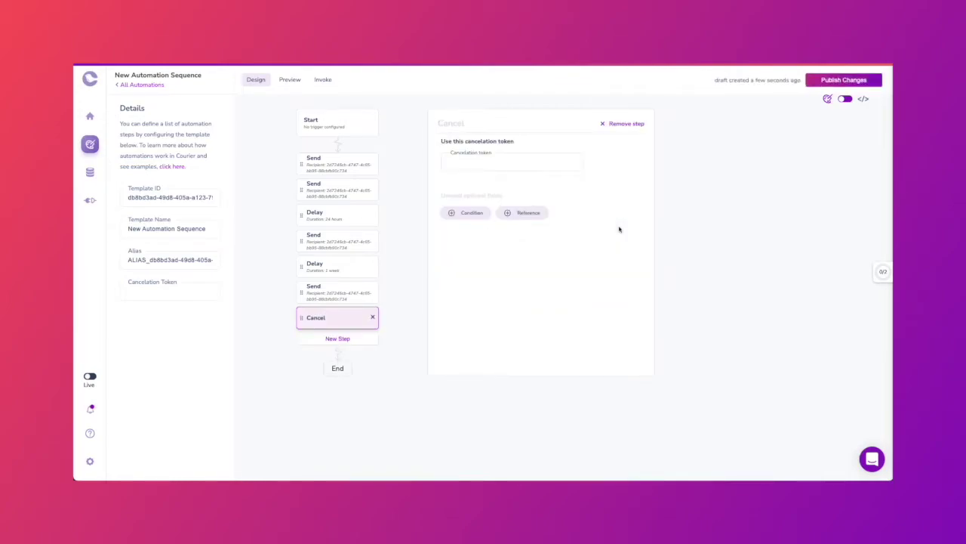
{"action": "left_click", "coordinate": [560, 189]}
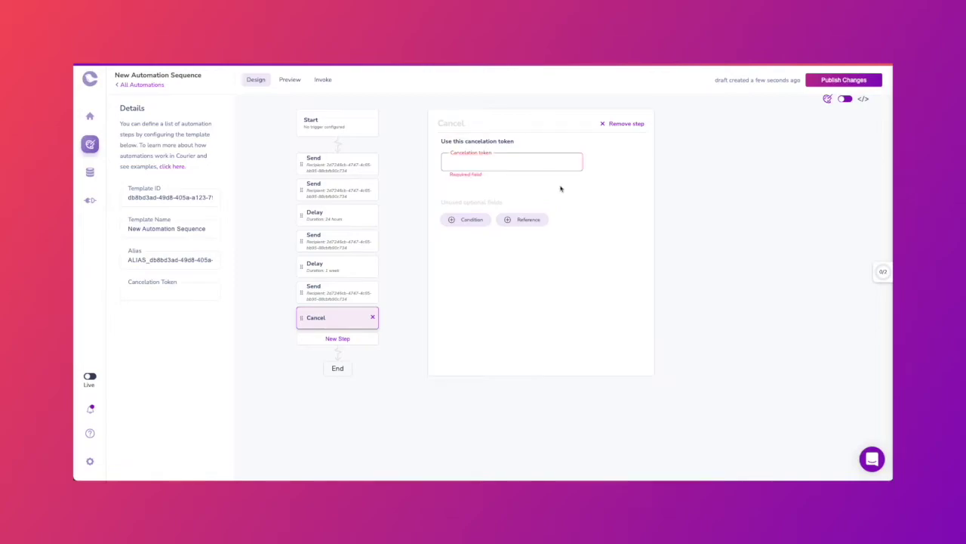
{"action": "left_click", "coordinate": [624, 123]}
{"action": "left_click", "coordinate": [526, 306]}
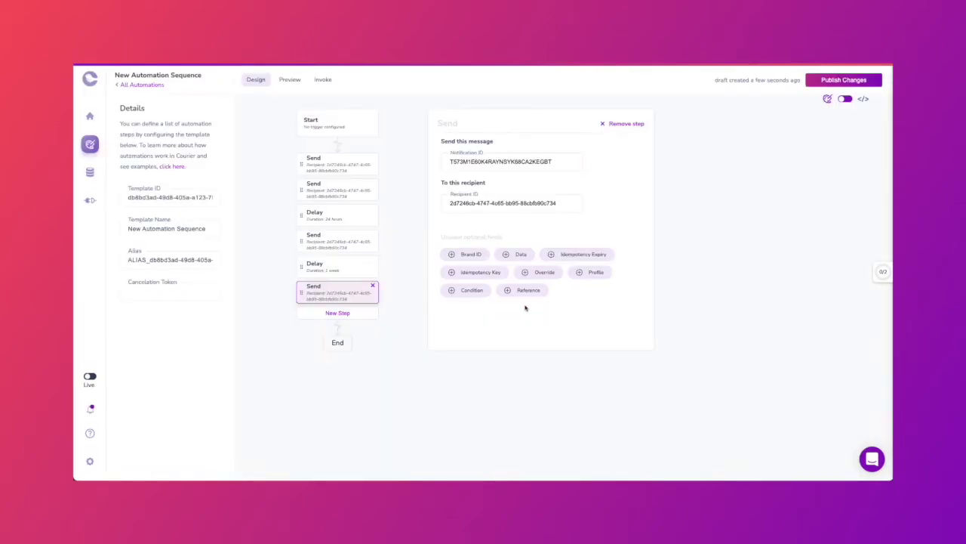
{"action": "left_click", "coordinate": [290, 79]}
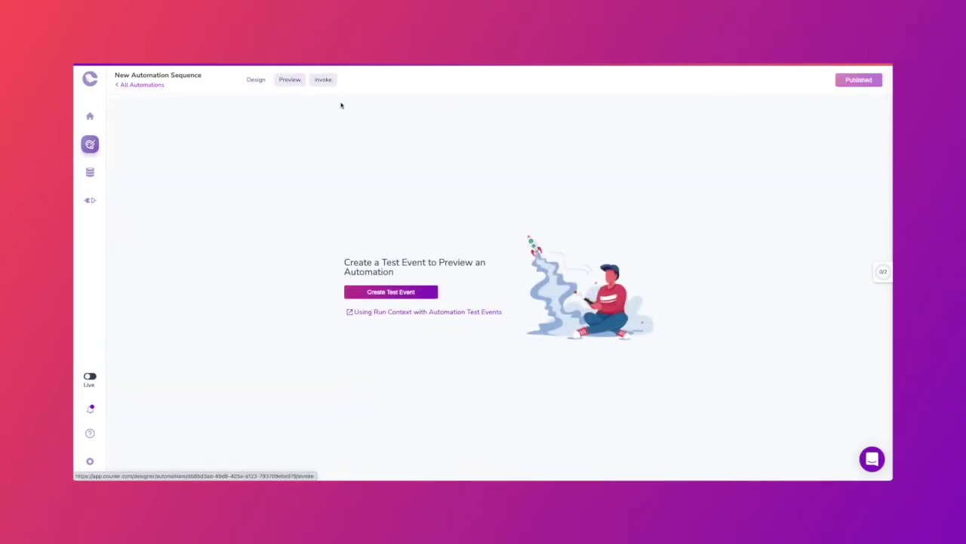
Step: Create an Untitled Test Event, then view the automation's cURL invoke snippet
{"action": "left_click", "coordinate": [401, 290]}
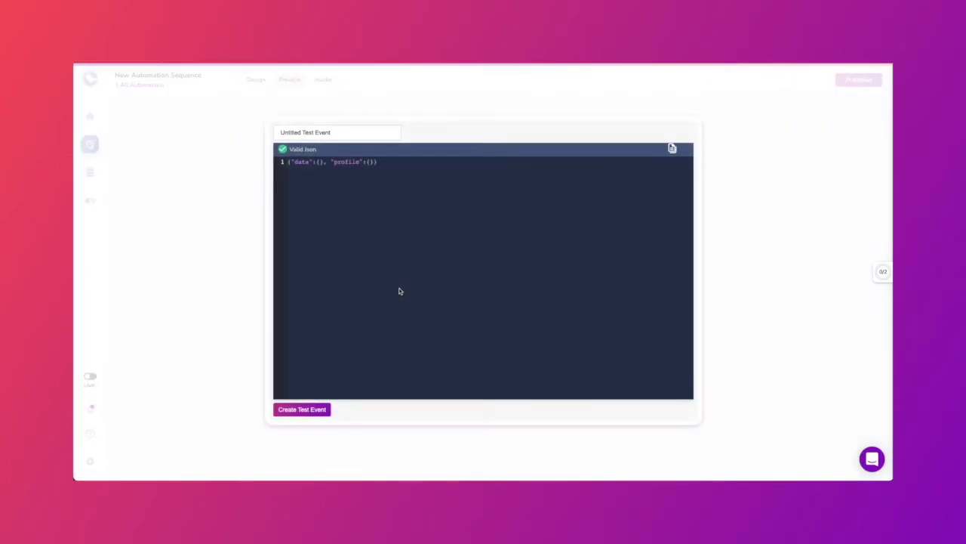
{"action": "left_click", "coordinate": [323, 80]}
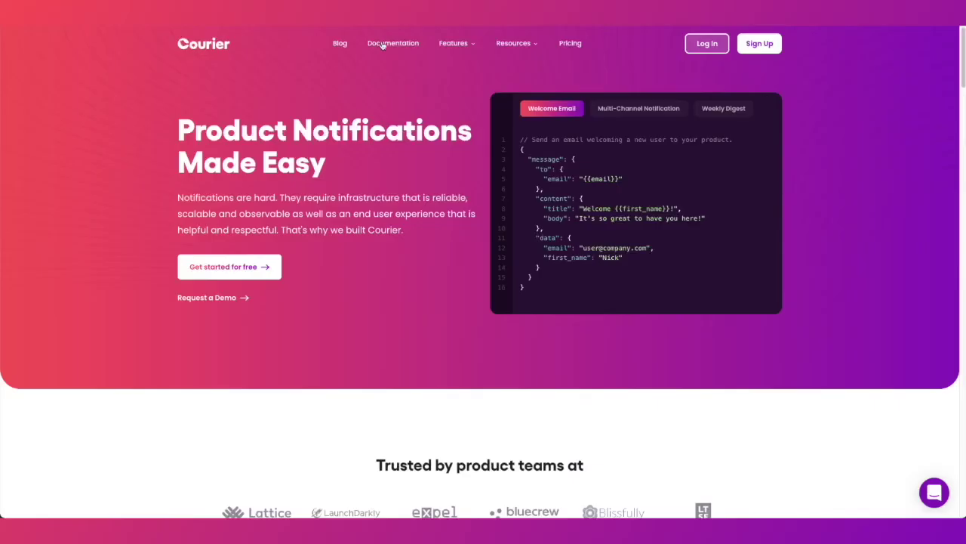
Step: Open the Courier API reference for POST /automations/{templateId}/invoke and select its token and templateId fields
{"action": "left_click", "coordinate": [382, 44]}
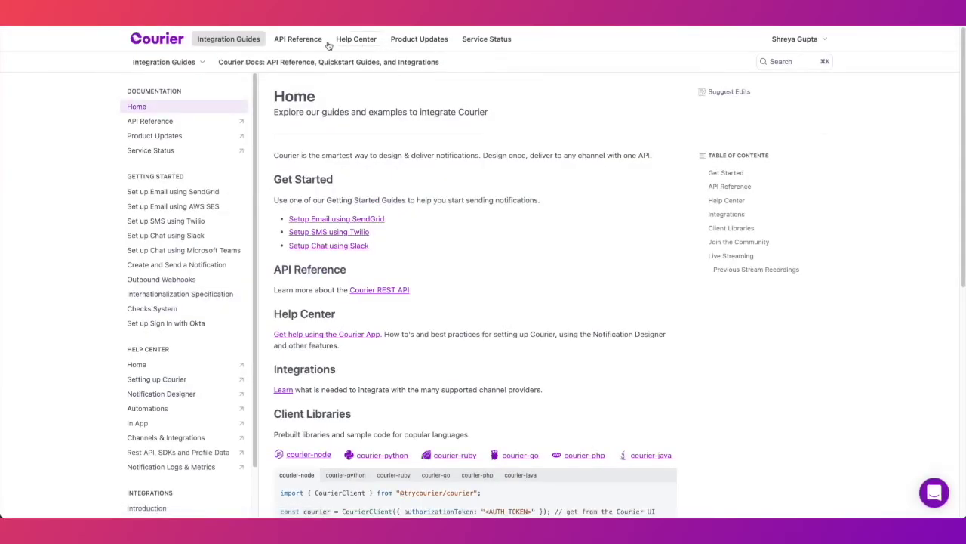
{"action": "left_click", "coordinate": [298, 44]}
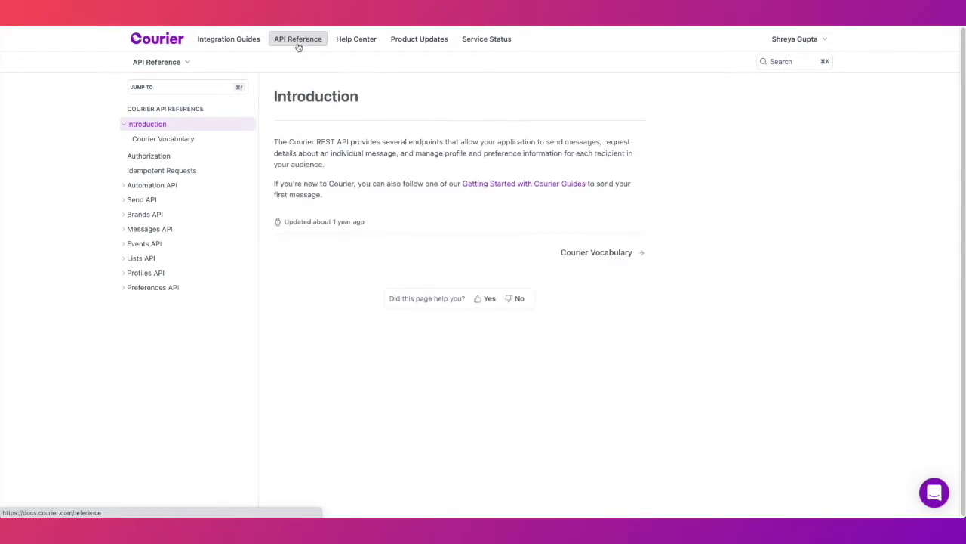
{"action": "left_click", "coordinate": [185, 185]}
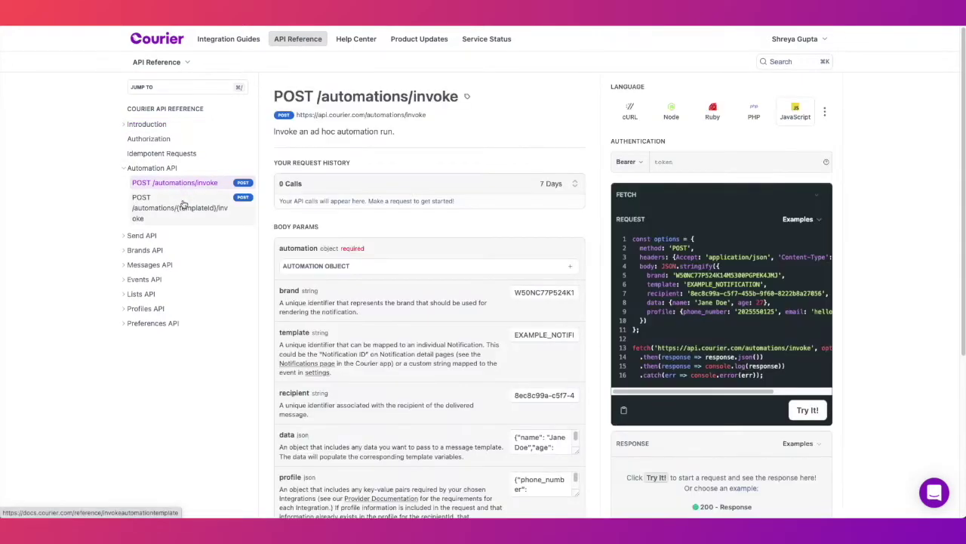
{"action": "left_click", "coordinate": [182, 205]}
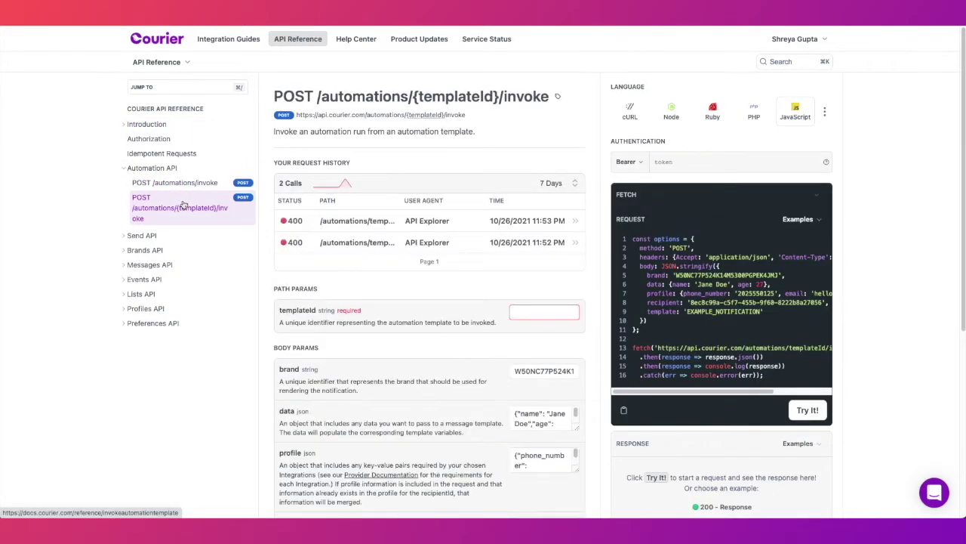
{"action": "left_click", "coordinate": [668, 160]}
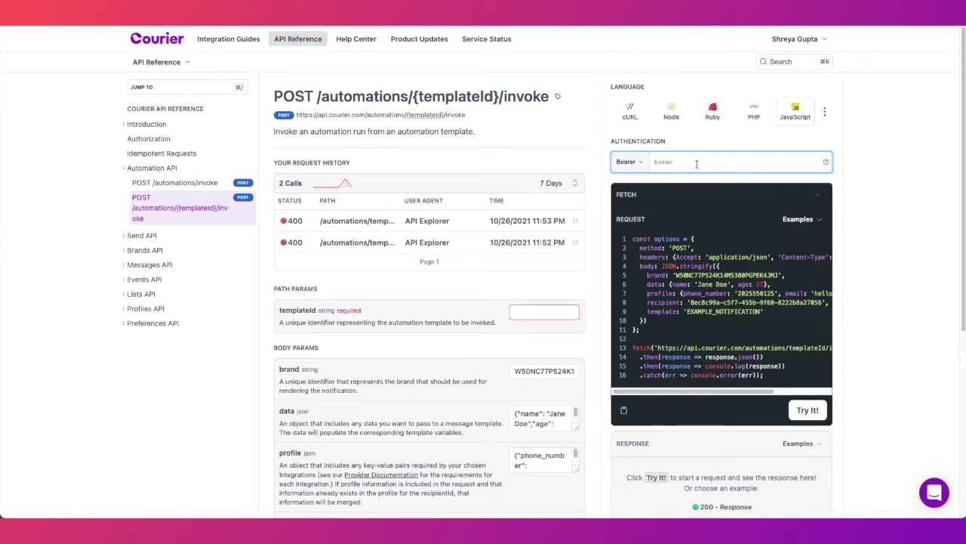
{"action": "left_click", "coordinate": [546, 313]}
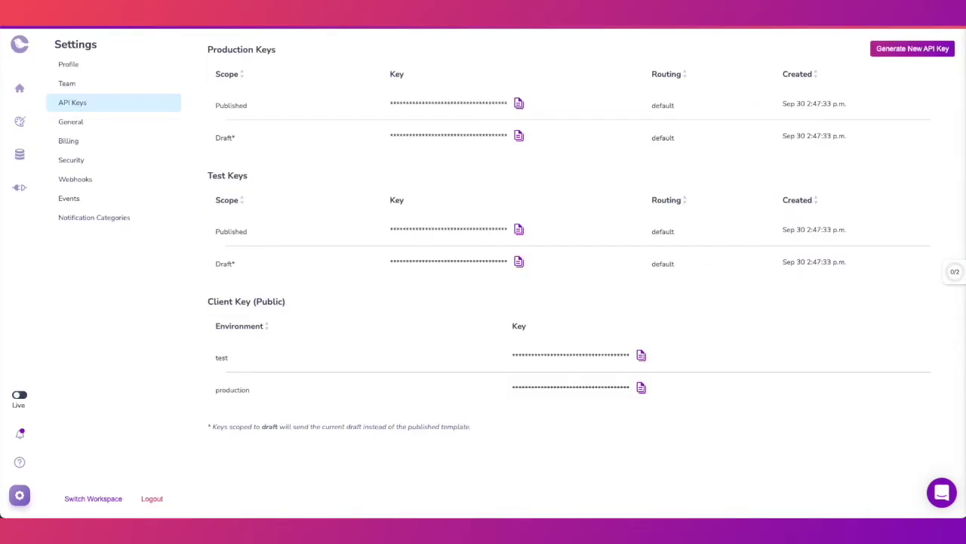
Step: Copy the New Automation Sequence template ID into the docs' templateId parameter
{"action": "left_click", "coordinate": [20, 121]}
{"action": "left_click", "coordinate": [427, 45]}
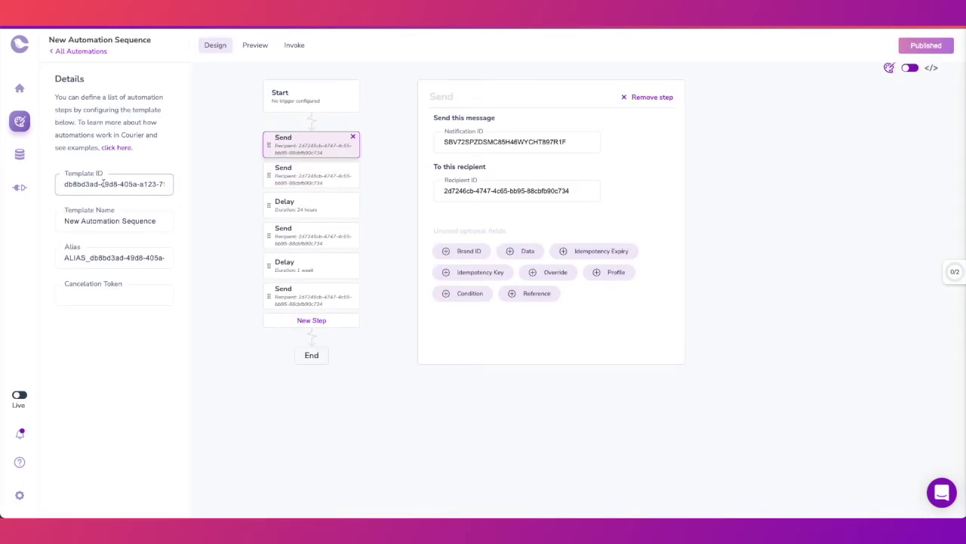
{"action": "triple_click", "coordinate": [104, 183]}
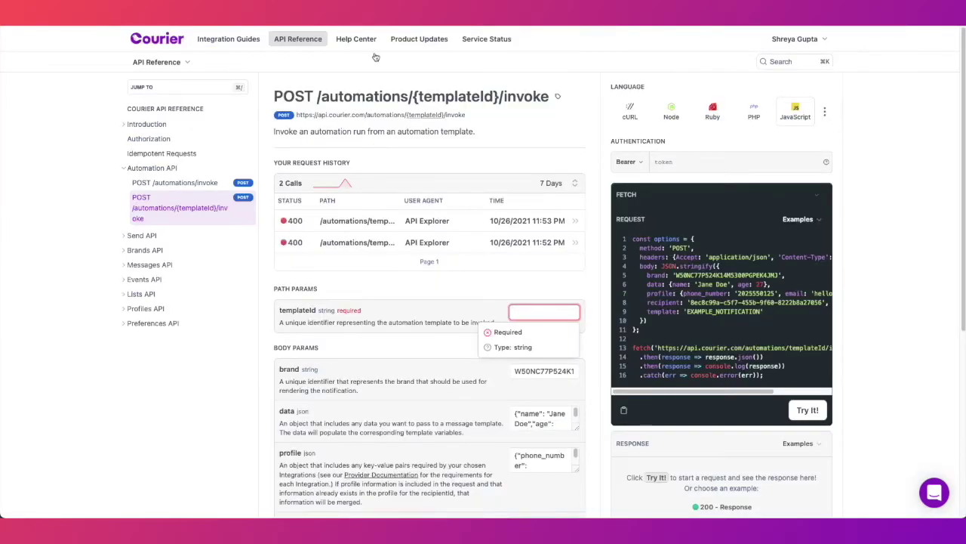
{"action": "left_click", "coordinate": [528, 312]}
{"action": "key", "text": "ctrl+v"}
{"action": "scroll", "coordinate": [649, 151], "scroll_direction": "down", "scroll_amount": 1}
Step: Paste the generated JavaScript fetch request code into app.js
{"action": "left_click", "coordinate": [671, 94]}
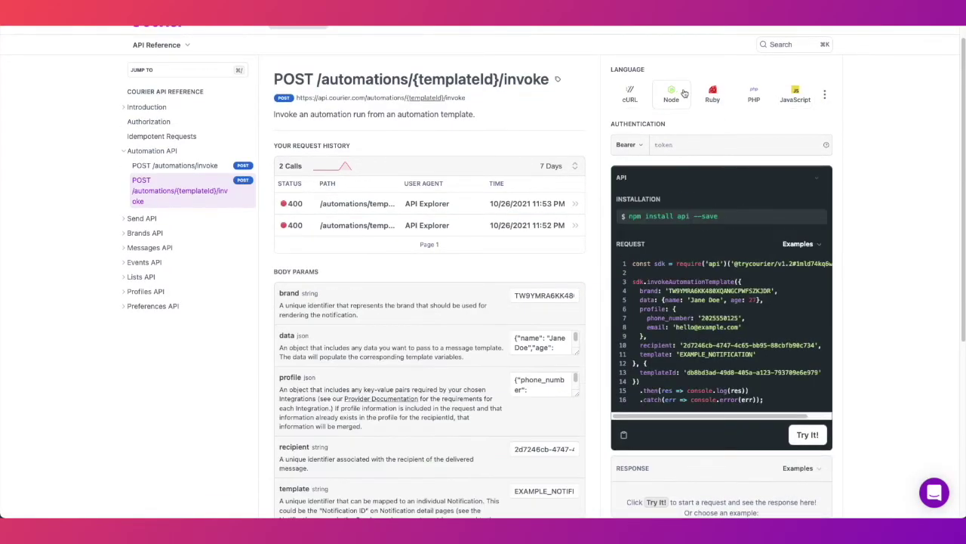
{"action": "left_click", "coordinate": [712, 95]}
{"action": "left_click", "coordinate": [759, 98]}
{"action": "left_click", "coordinate": [795, 96]}
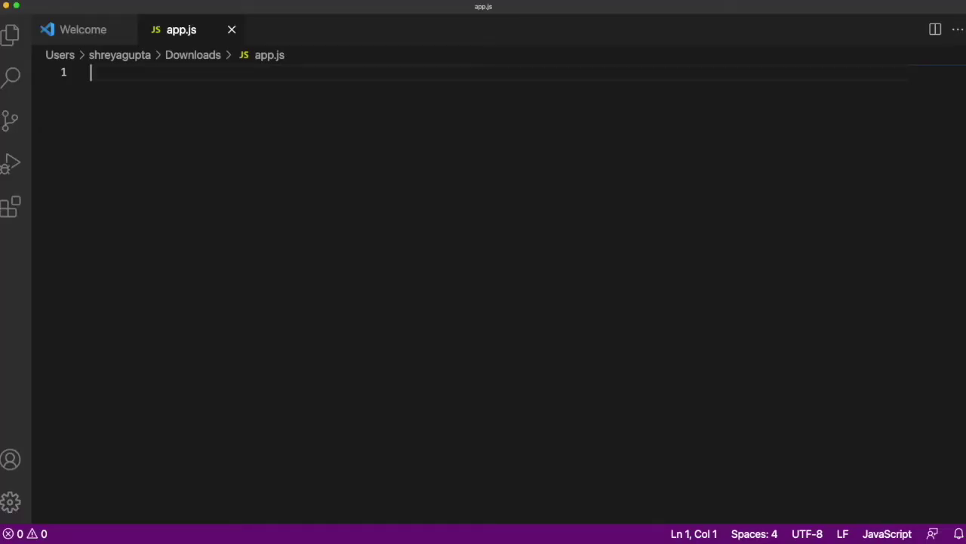
{"action": "key", "text": "super+v"}
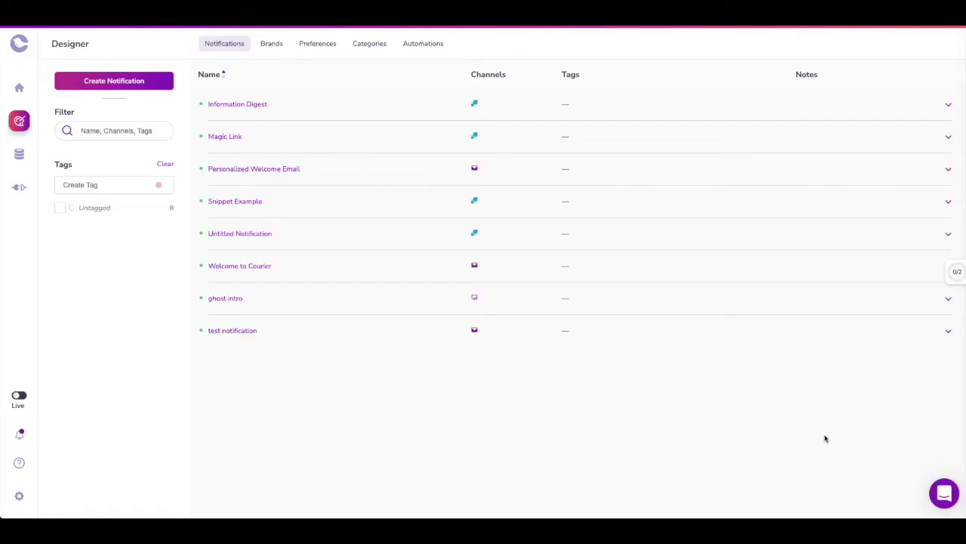
Step: Inspect the undeliverable Welcome to Courier message log and highlight its missing-recipient errorMessage
{"action": "left_click", "coordinate": [19, 155]}
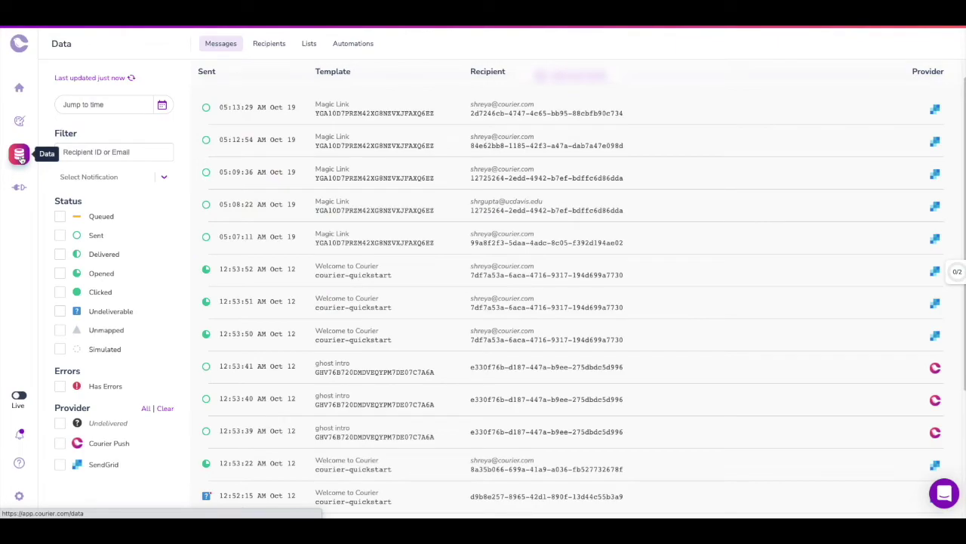
{"action": "scroll", "coordinate": [815, 209], "scroll_direction": "down", "scroll_amount": 2}
{"action": "scroll", "coordinate": [697, 222], "scroll_direction": "down", "scroll_amount": 3}
{"action": "left_click", "coordinate": [696, 219]}
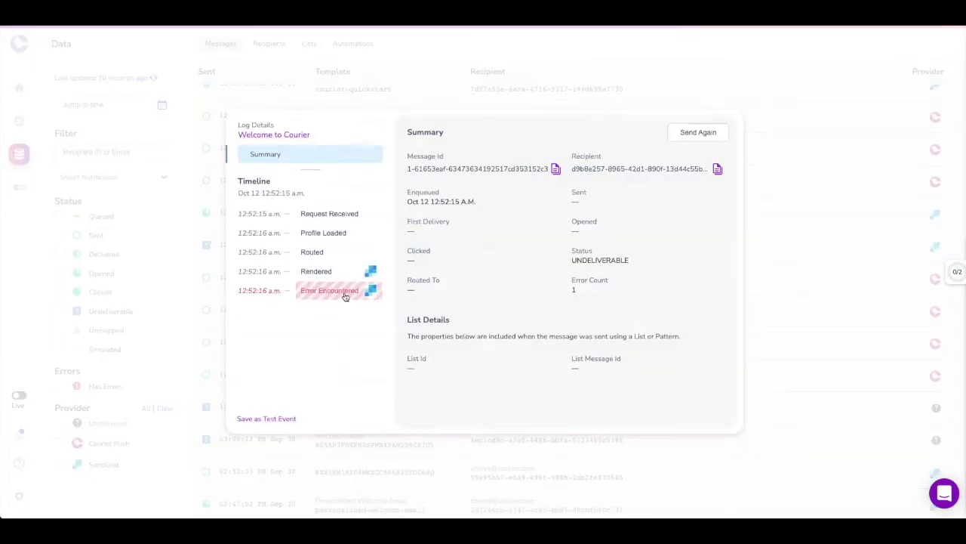
{"action": "left_click", "coordinate": [345, 294]}
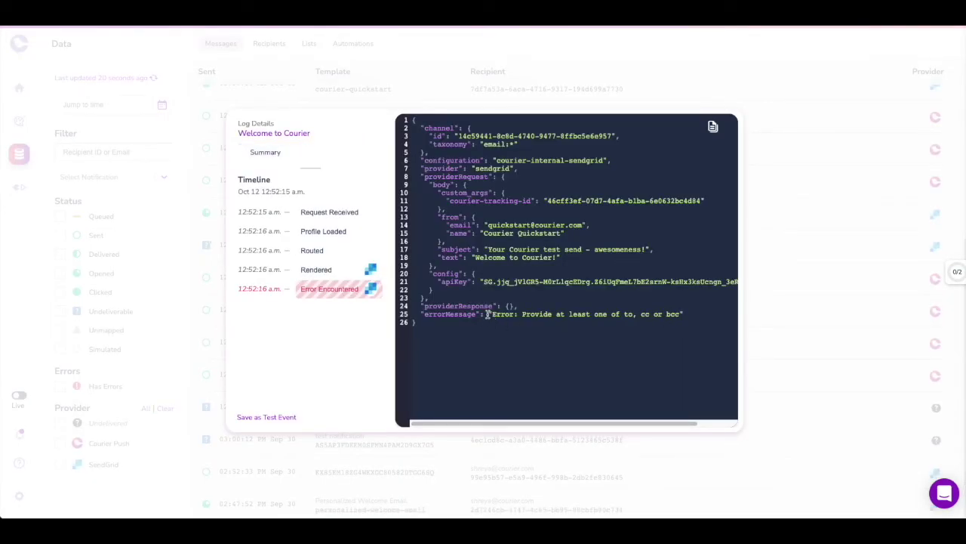
{"action": "left_click_drag", "start_coordinate": [487, 314], "coordinate": [685, 313]}
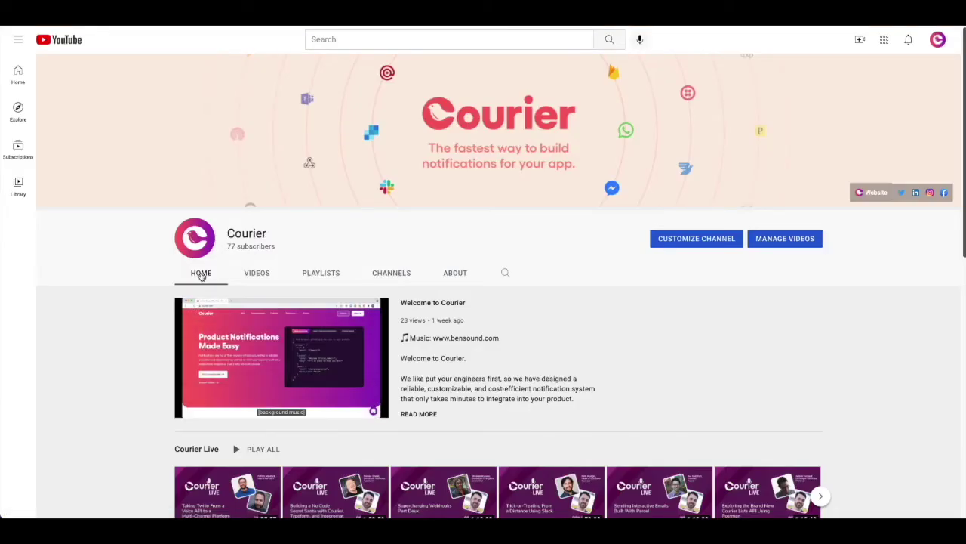
Step: Browse the uploaded videos on Courier's YouTube channel
{"action": "left_click", "coordinate": [245, 276]}
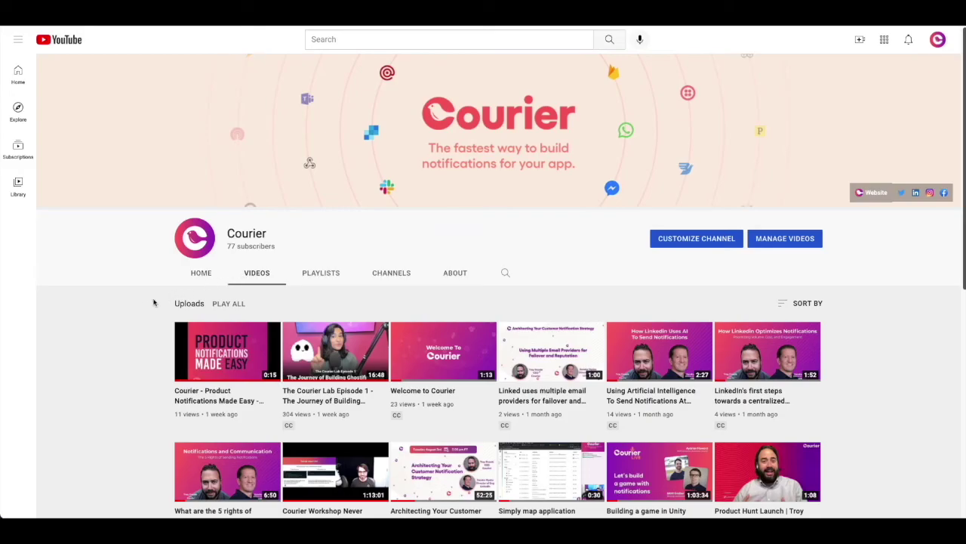
{"action": "scroll", "coordinate": [139, 305], "scroll_direction": "down", "scroll_amount": 1}
{"action": "scroll", "coordinate": [139, 306], "scroll_direction": "down", "scroll_amount": 1}
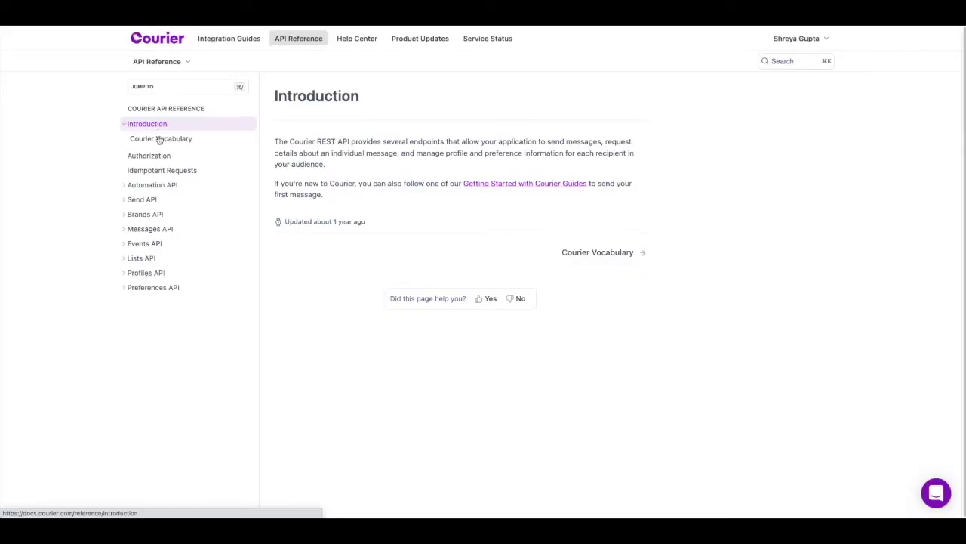
Step: Browse the Automation invoke, POST /send and GET /brands references, then open the dashboard help messenger
{"action": "left_click", "coordinate": [164, 185]}
{"action": "left_click", "coordinate": [165, 235]}
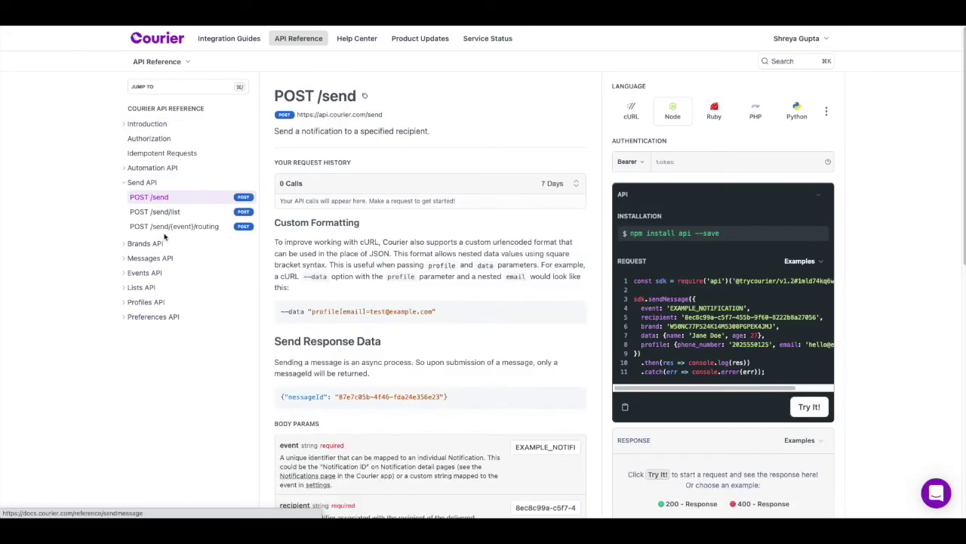
{"action": "left_click", "coordinate": [162, 243]}
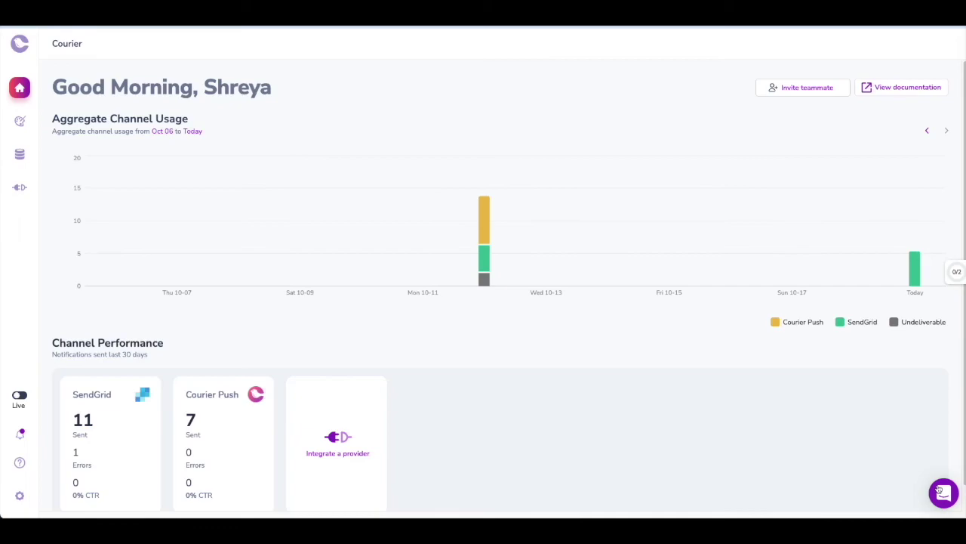
{"action": "left_click", "coordinate": [939, 491]}
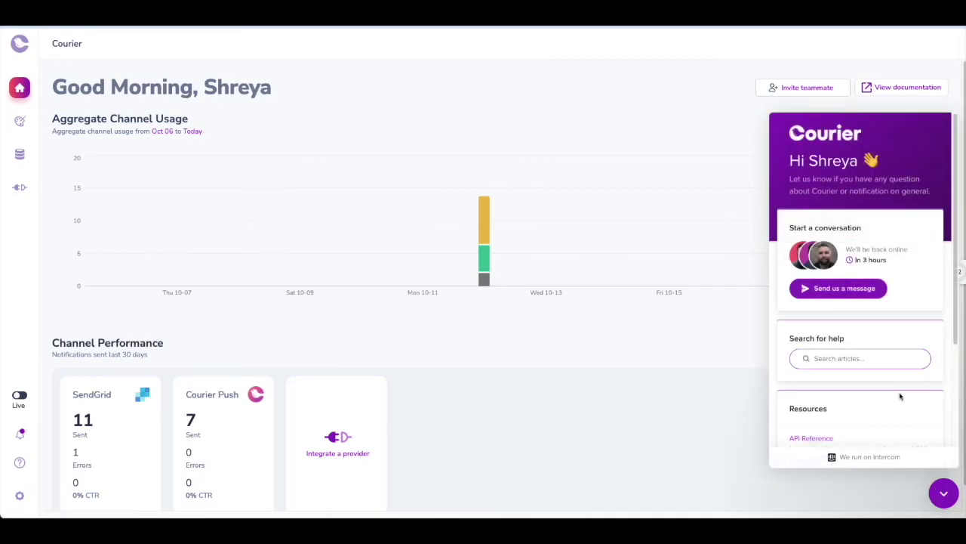
{"action": "scroll", "coordinate": [900, 395], "scroll_direction": "down", "scroll_amount": 3}
{"action": "scroll", "coordinate": [900, 396], "scroll_direction": "down", "scroll_amount": 1}
{"action": "scroll", "coordinate": [900, 396], "scroll_direction": "down", "scroll_amount": 2}
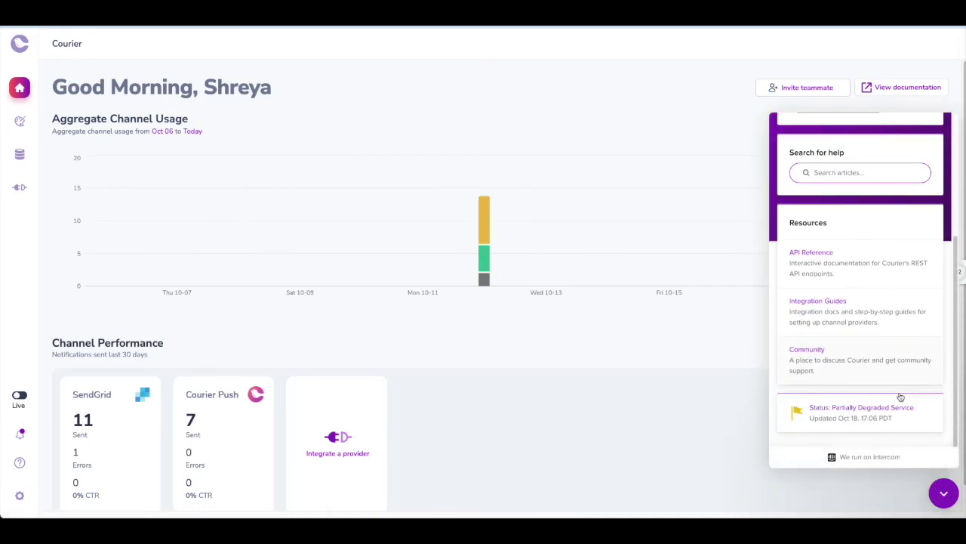
{"action": "scroll", "coordinate": [900, 395], "scroll_direction": "up", "scroll_amount": 3}
{"action": "scroll", "coordinate": [900, 396], "scroll_direction": "up", "scroll_amount": 3}
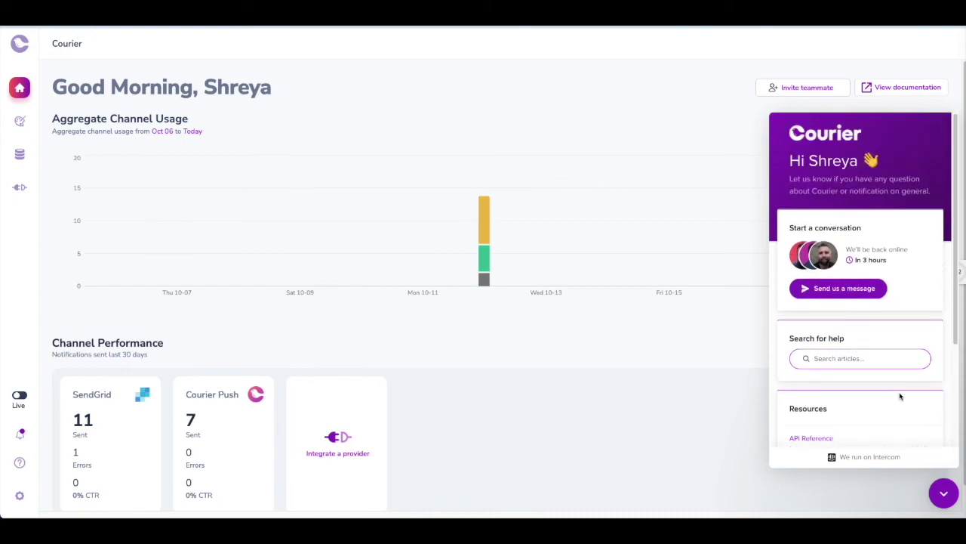
{"action": "left_click", "coordinate": [834, 288]}
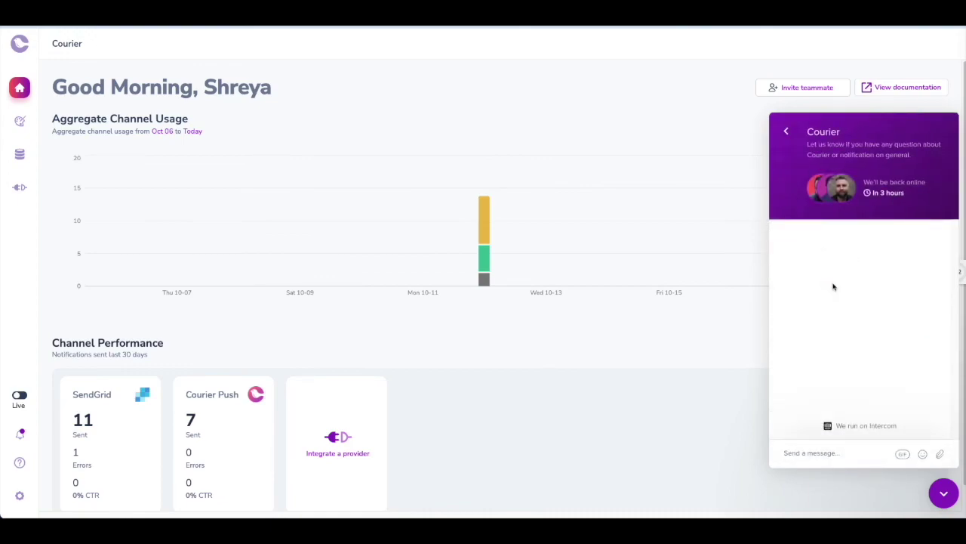
{"action": "left_click", "coordinate": [786, 131]}
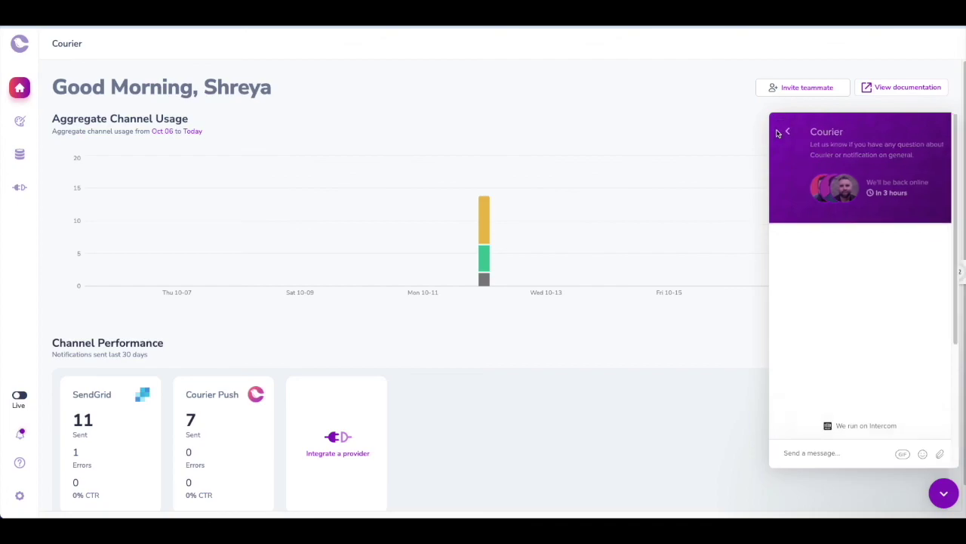